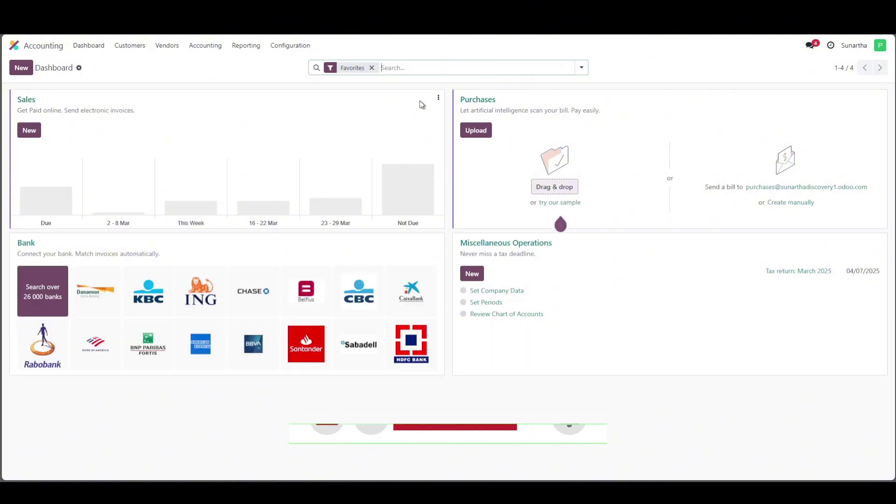
Step: Open the Accounting settings and go to the list of currencies from the main currency setting, leaving IDR as chosen
click(286, 46)
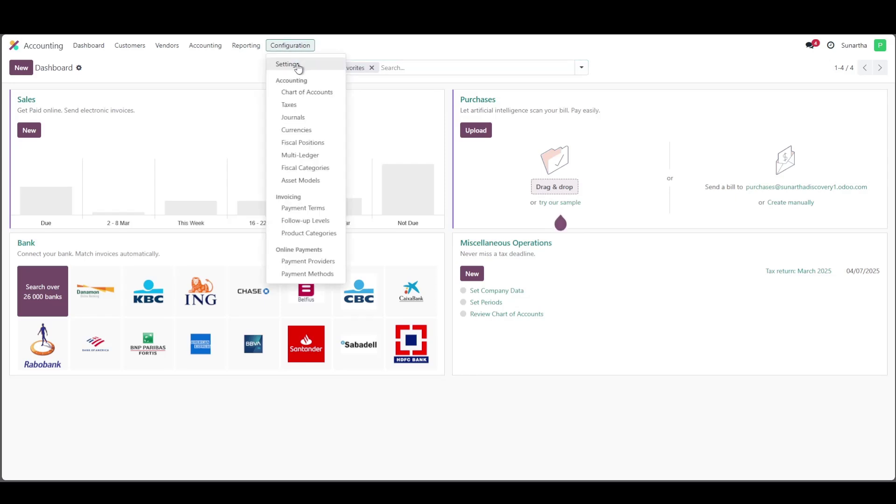
click(298, 67)
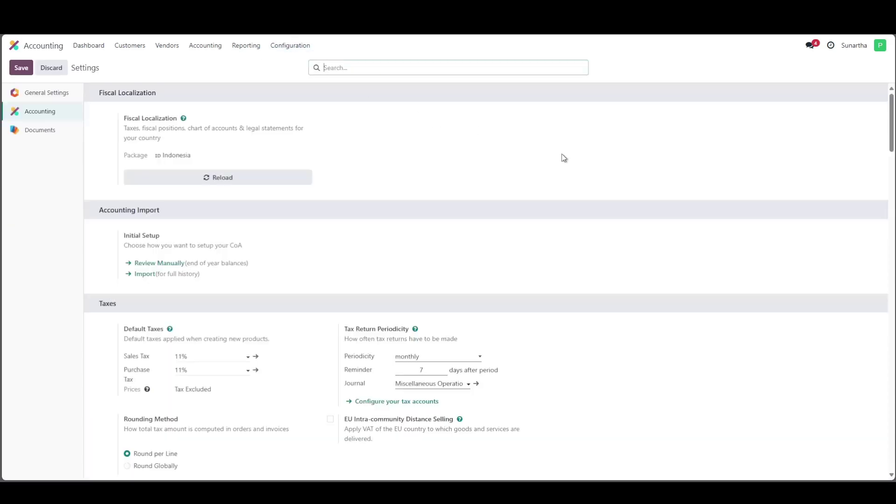
scroll(564, 157, down, 8)
scroll(569, 159, down, 1)
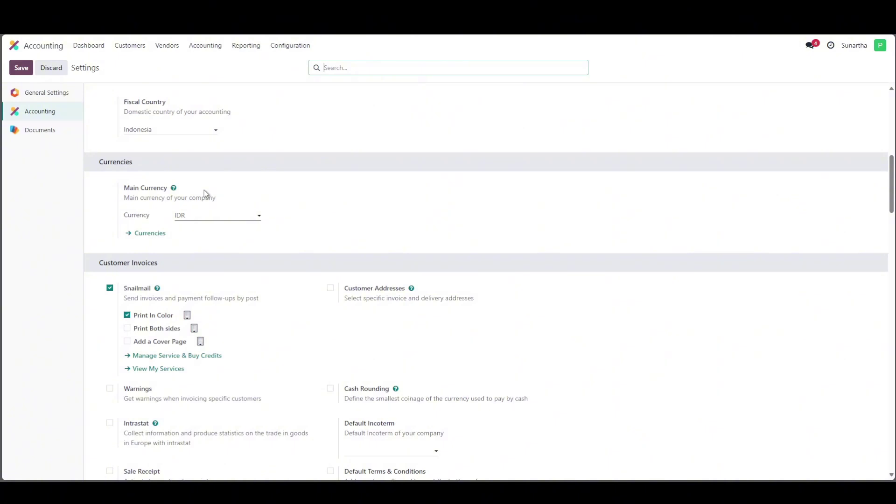
click(206, 216)
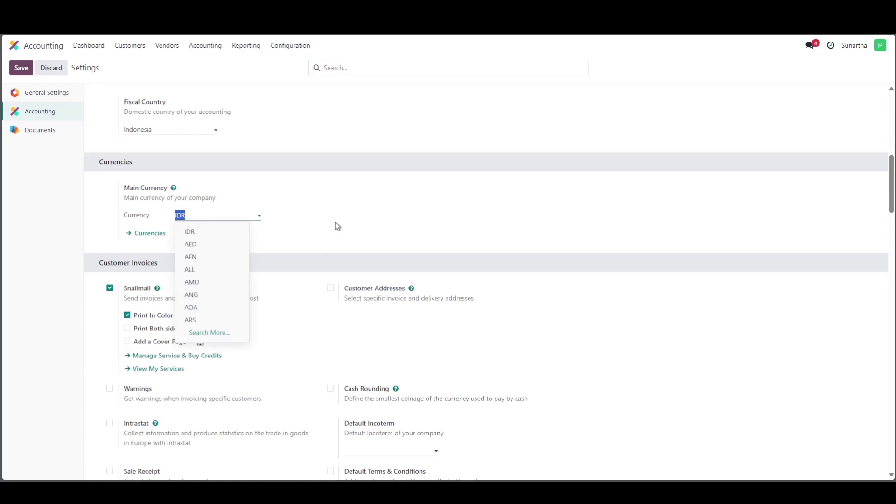
click(338, 209)
click(150, 234)
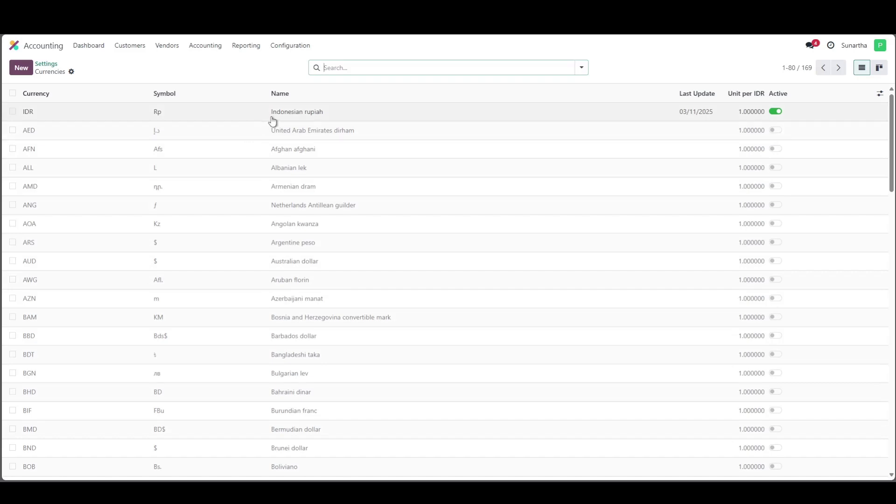
Step: Search the currency list for "usd", activate the United States dollar, and clear the search filter
scroll(350, 139, down, 10)
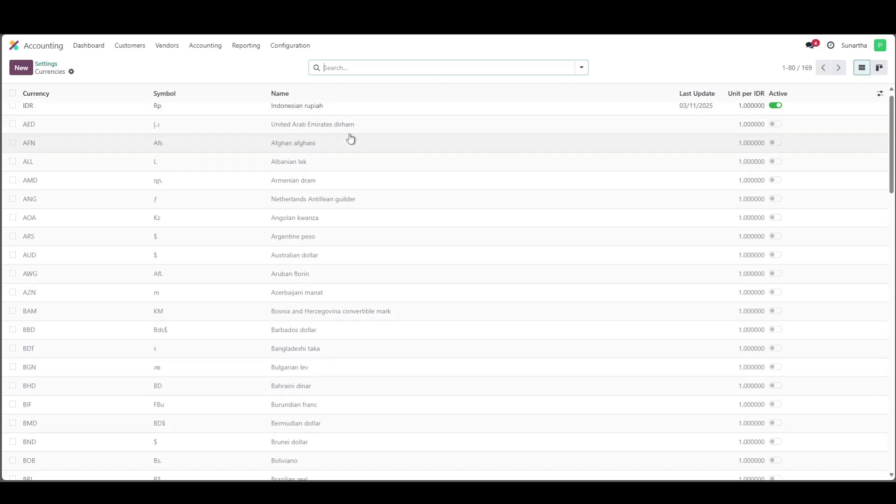
scroll(350, 138, down, 10)
scroll(350, 138, up, 20)
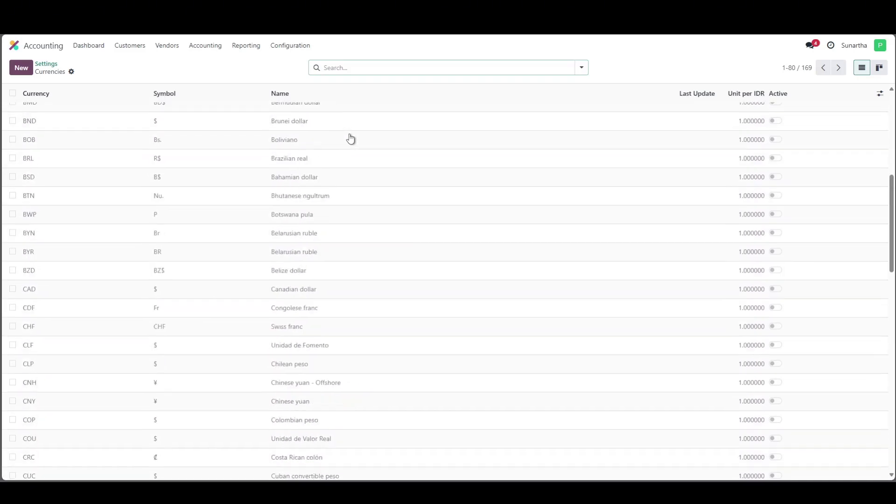
scroll(351, 138, up, 2)
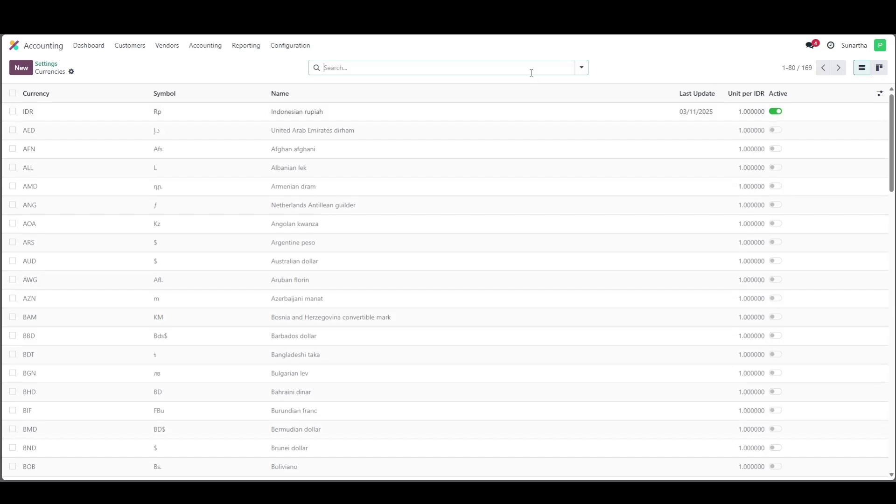
text(usd)
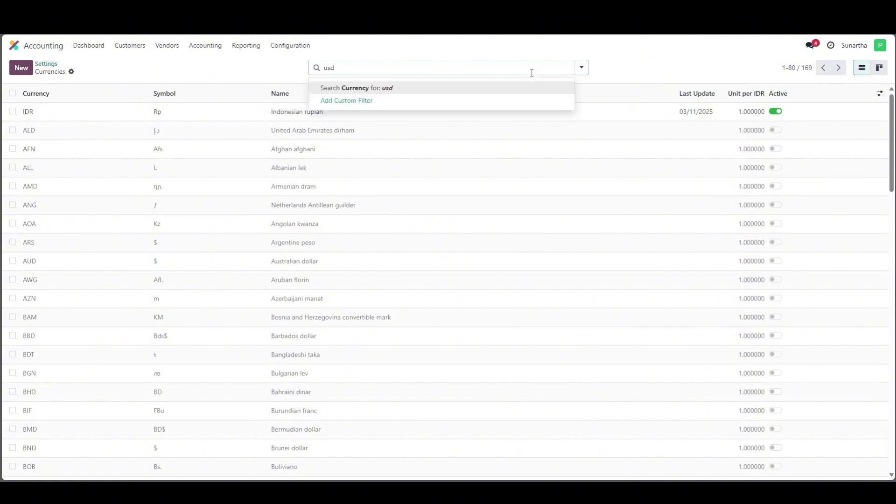
key(Return)
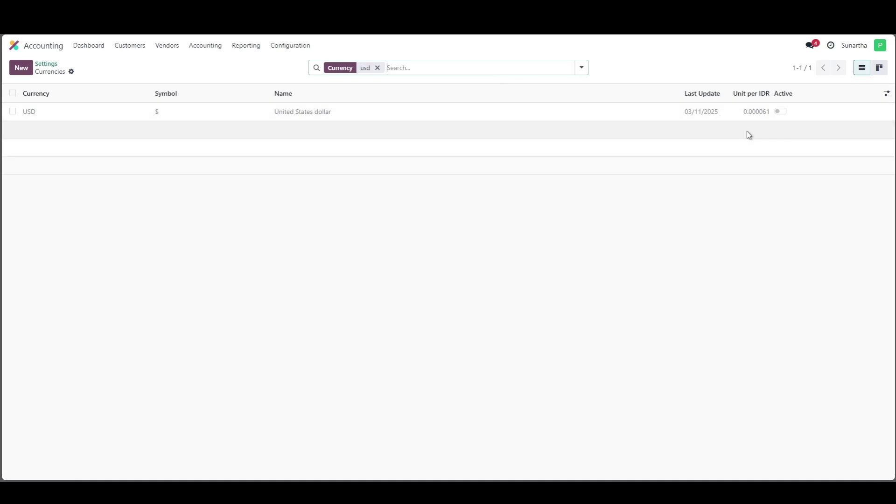
click(783, 116)
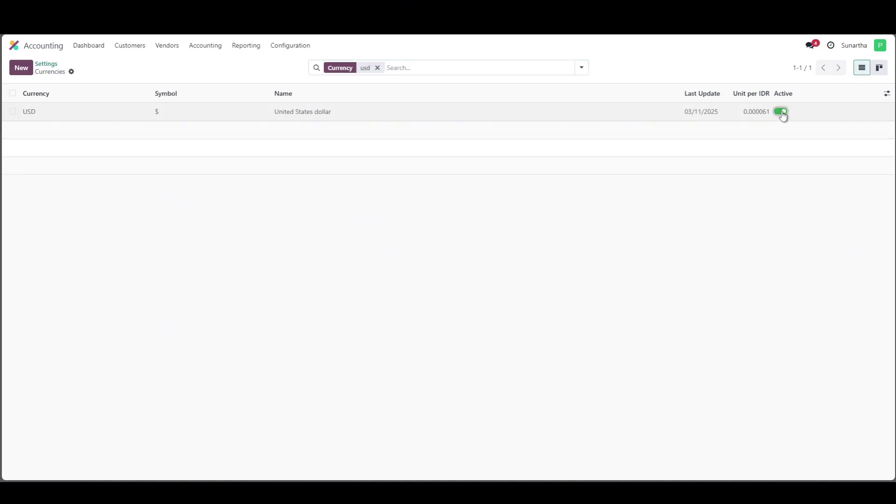
click(378, 68)
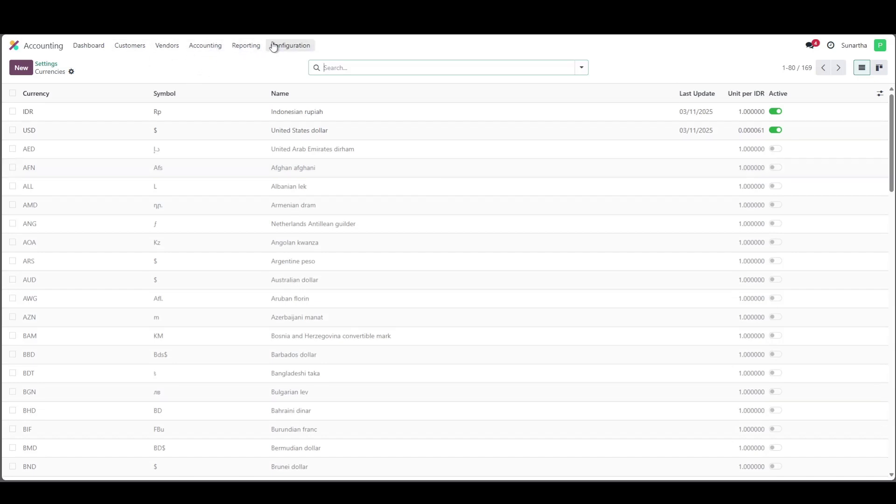
Step: Return to the Accounting settings and check the Main Currency and Automatic Currency Rates options
click(54, 65)
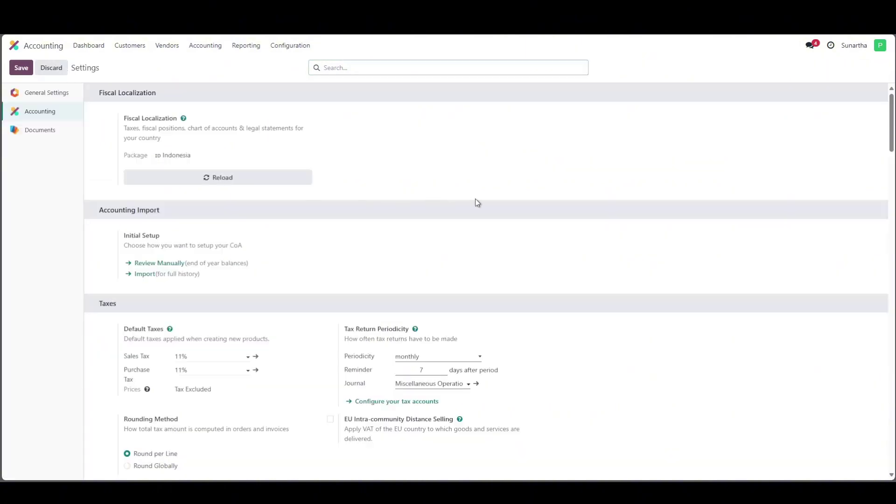
scroll(476, 202, down, 9)
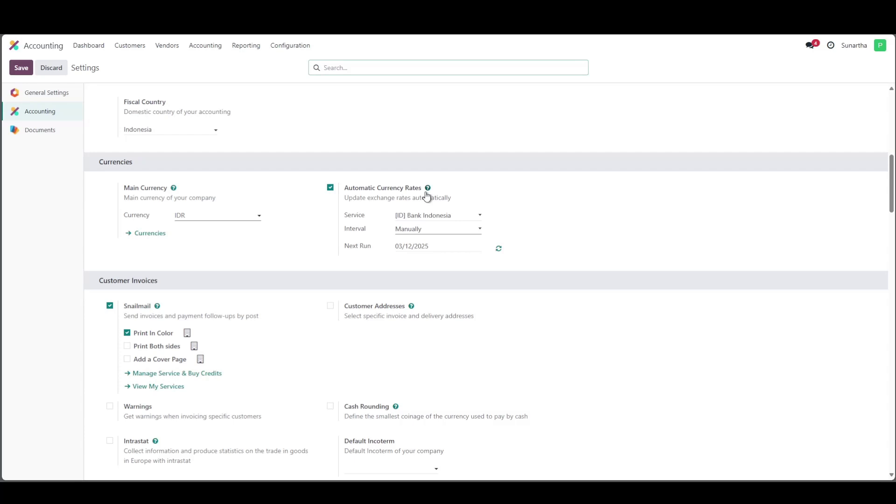
click(180, 215)
click(145, 256)
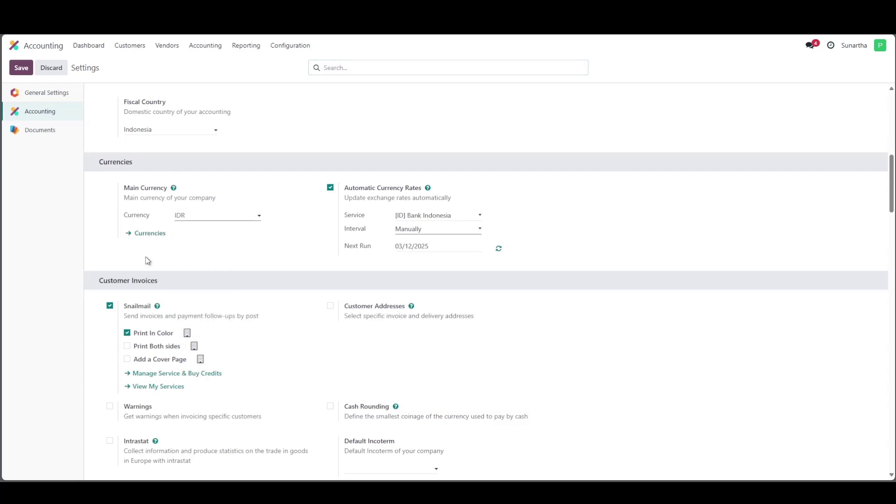
Step: Open the USD record from the currency list and add a rate line dated 03/12/2025
click(154, 237)
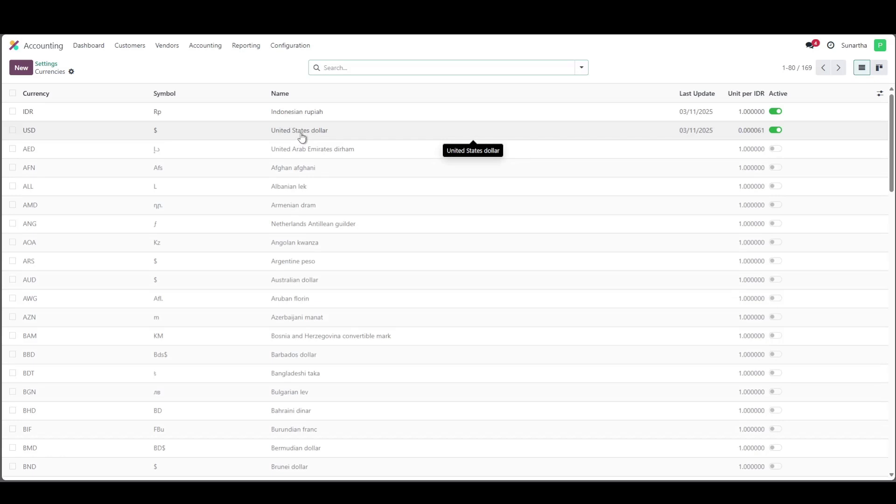
click(302, 131)
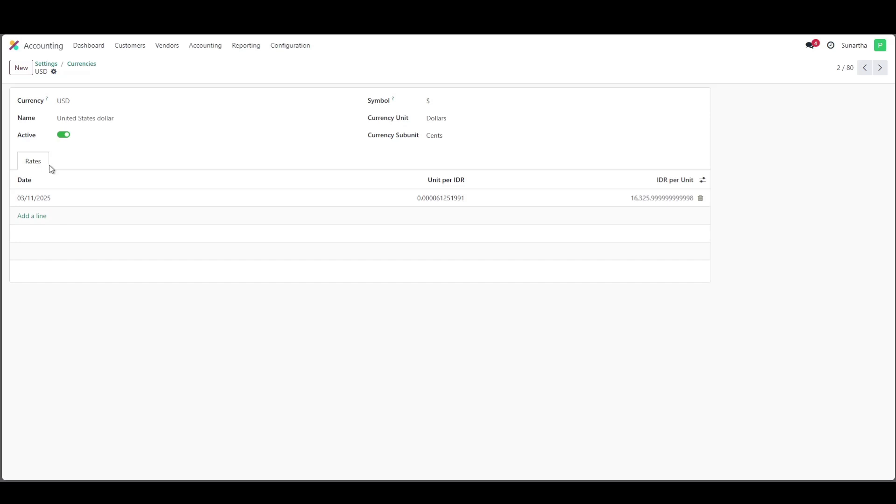
click(33, 218)
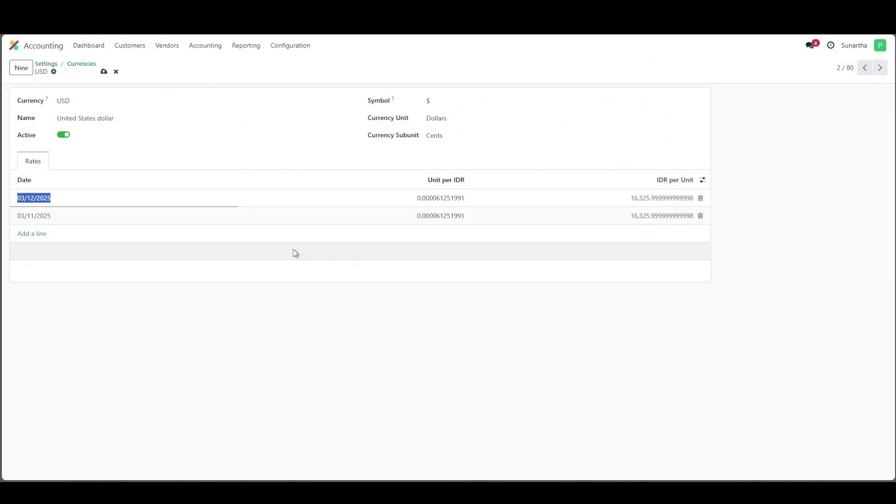
click(280, 252)
click(42, 216)
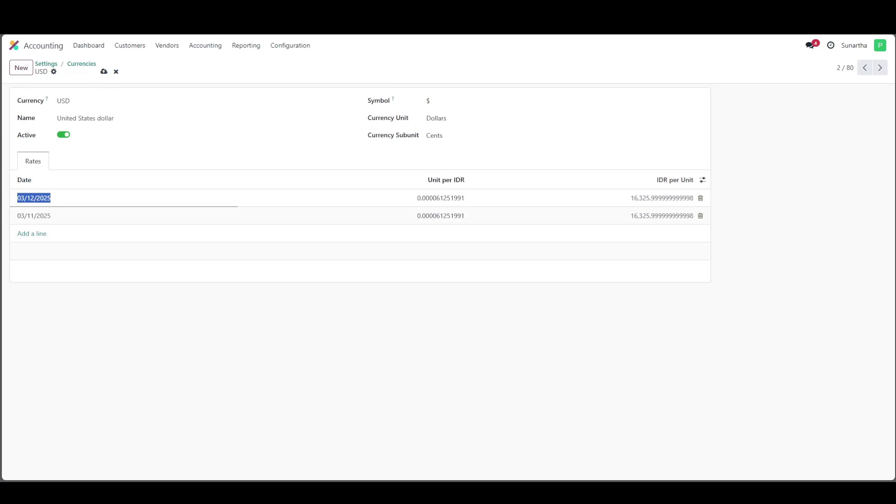
Step: Switch to the Bing currency converter, copy the rupiah rate 16,455.49 for one US dollar, and return to the USD record in Odoo
key(ctrl+Tab)
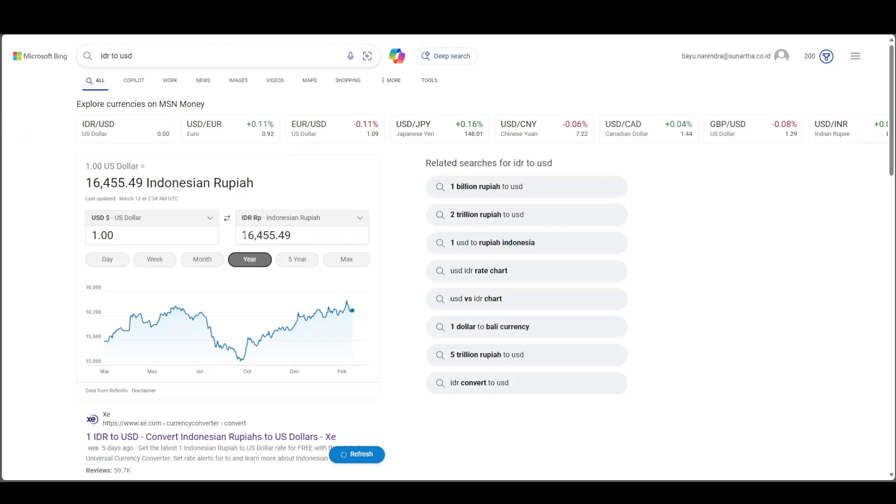
drag(242, 235, 293, 233)
key(ctrl+c)
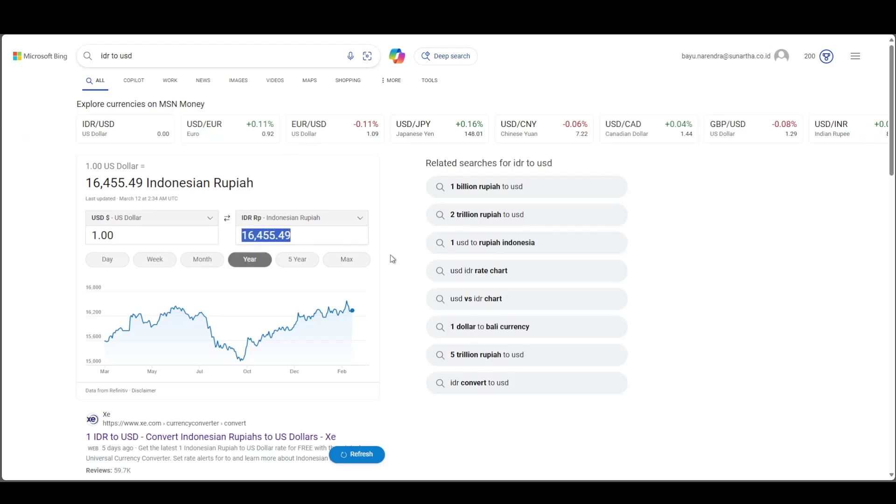
key(ctrl+Tab)
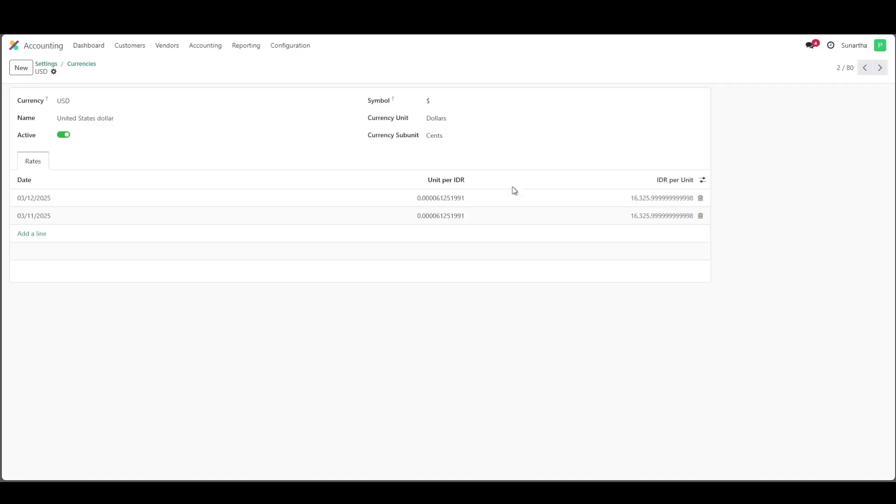
click(655, 214)
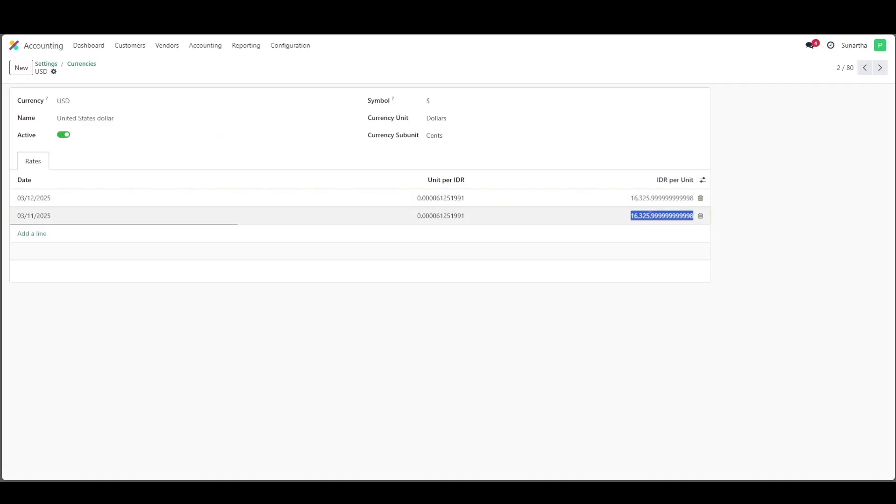
key(ctrl+v)
click(700, 246)
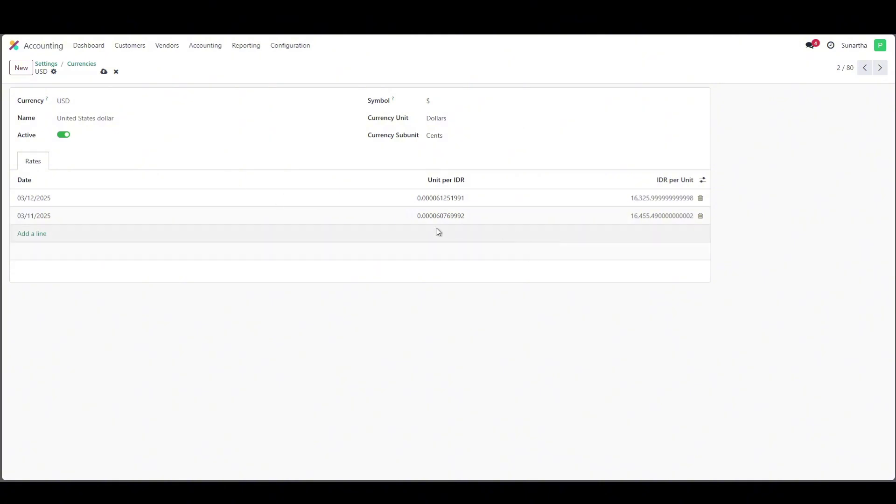
click(115, 73)
Step: Set the IDR per Unit rate of the 03/12/2025 line to 16,455.49 and save the USD record
click(656, 199)
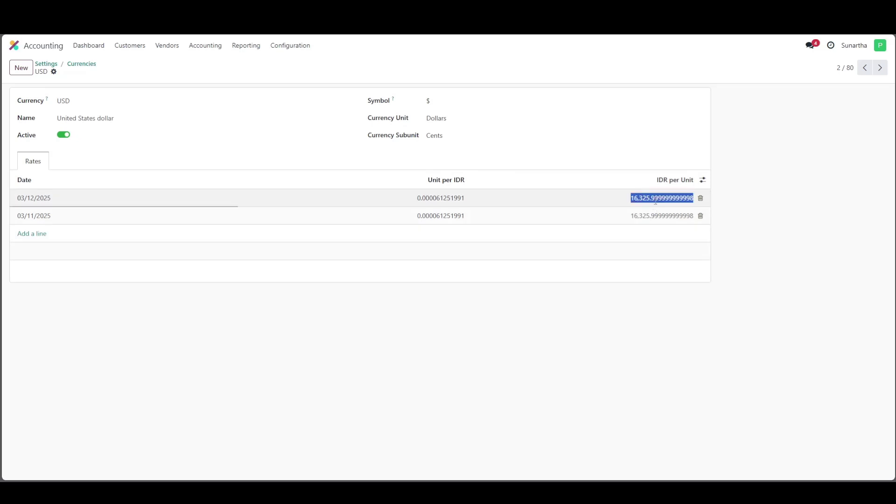
key(ctrl+v)
click(764, 220)
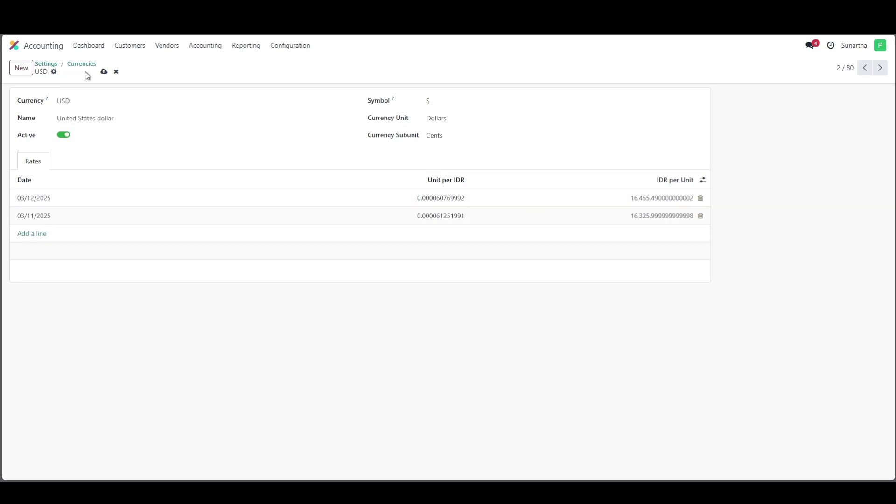
click(104, 72)
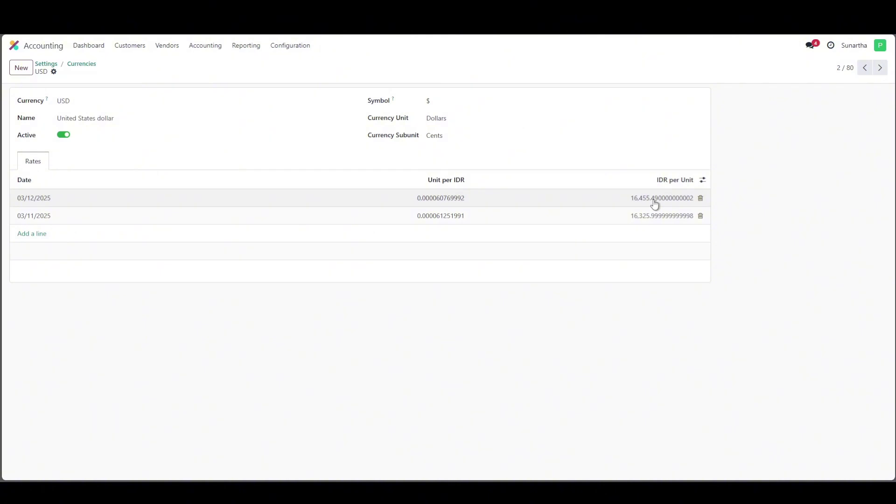
Step: Go back to the Accounting settings and run the automatic exchange rate update with the Bank Indonesia service
click(78, 67)
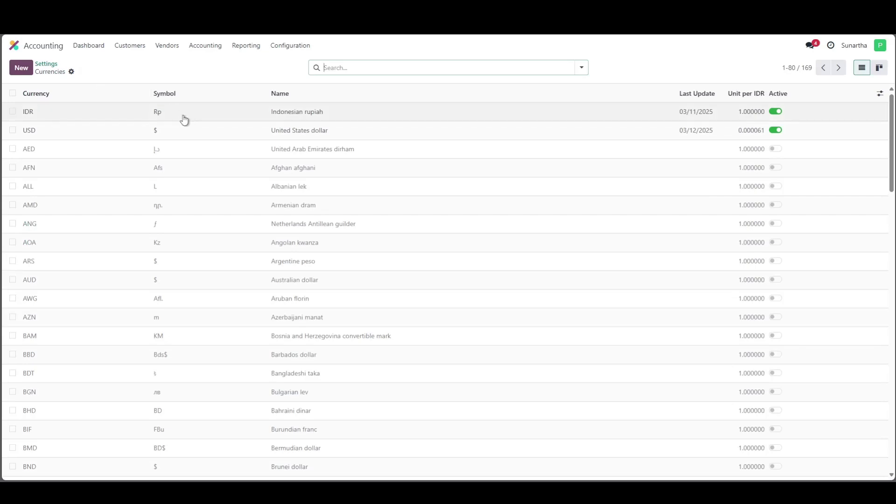
click(55, 67)
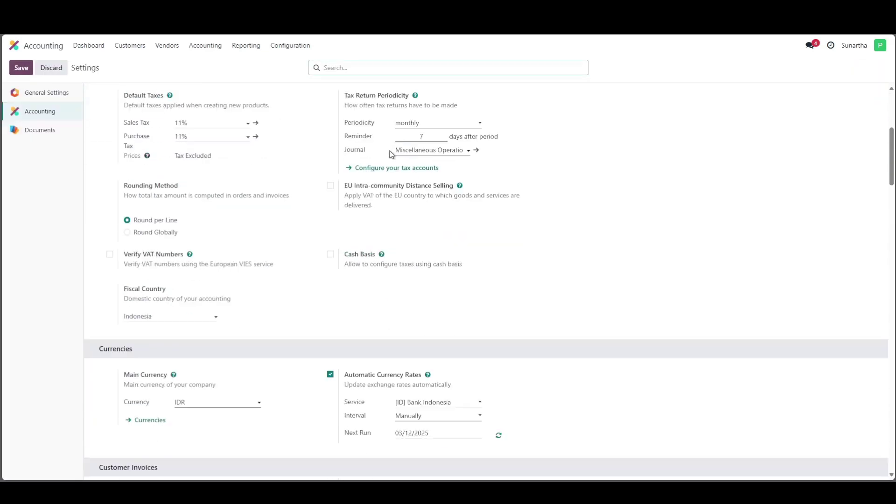
scroll(390, 153, down, 5)
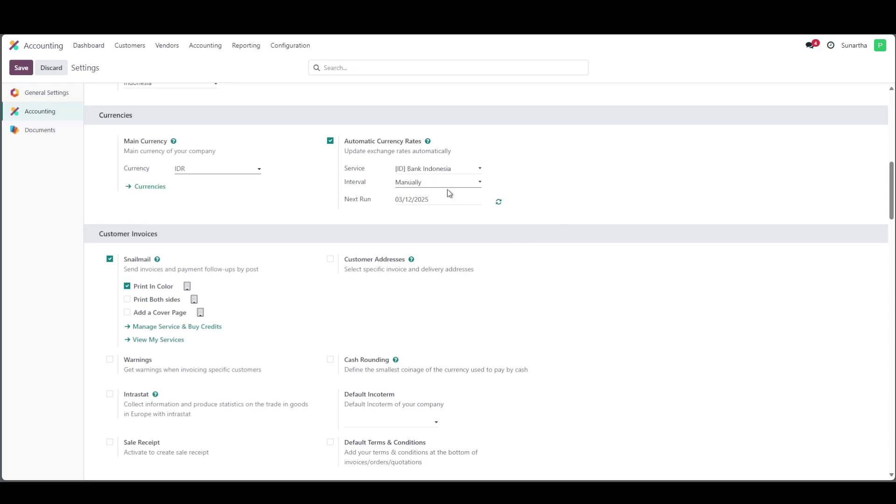
click(500, 207)
Step: Open the USD record in the currency list to check its rates, and compare them with the rupiah rate in the Bing currency converter
click(290, 45)
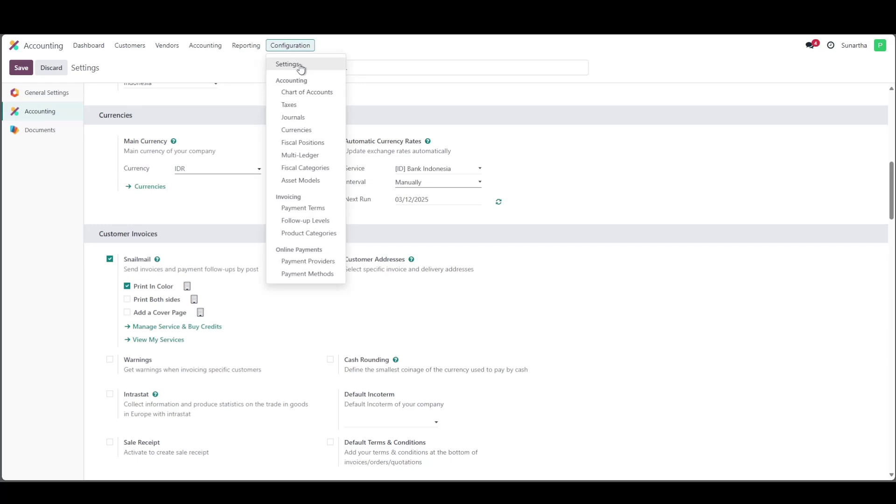
click(297, 64)
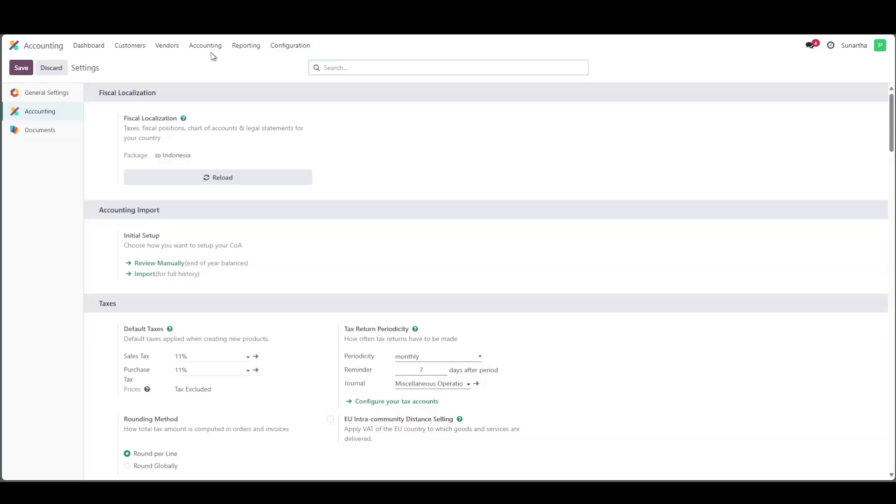
click(286, 48)
click(313, 129)
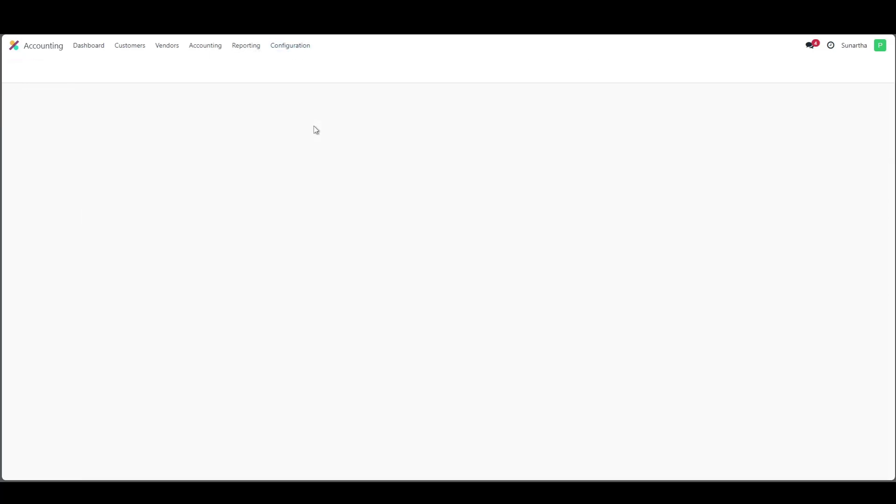
click(58, 132)
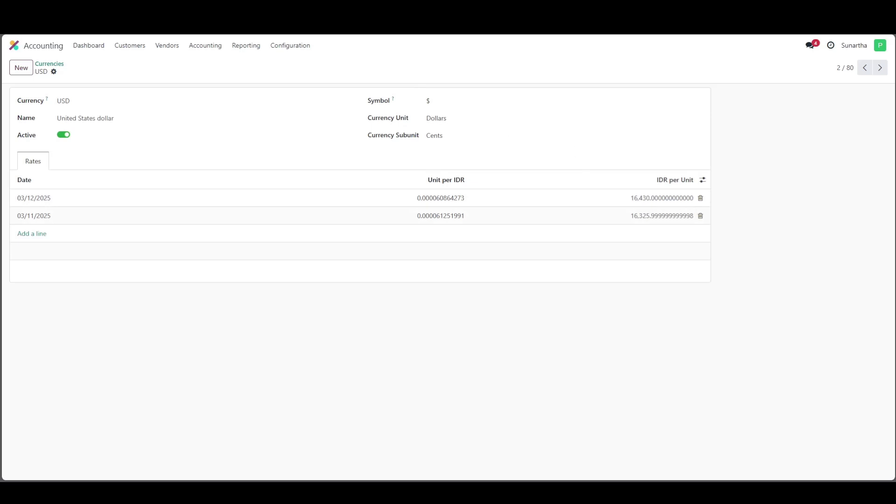
click(247, 21)
click(270, 233)
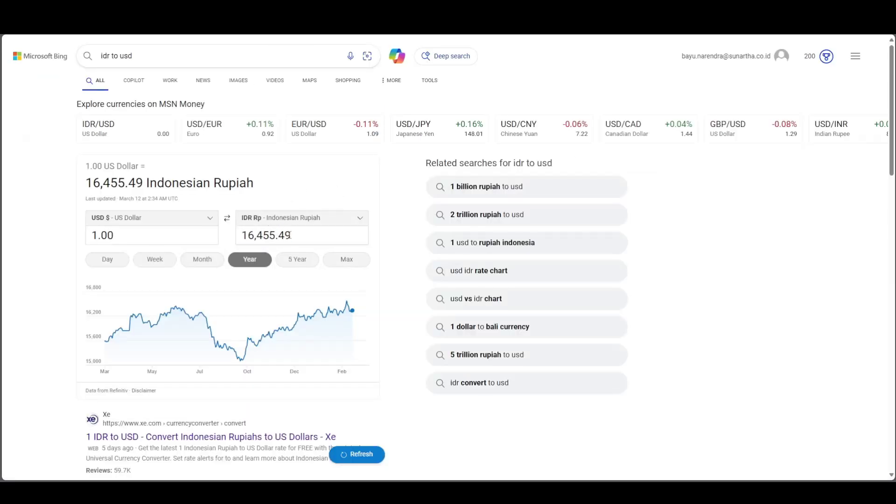
Step: Return to Odoo, set the automatic currency rate update interval to Weekly in the Accounting settings, and save
click(154, 21)
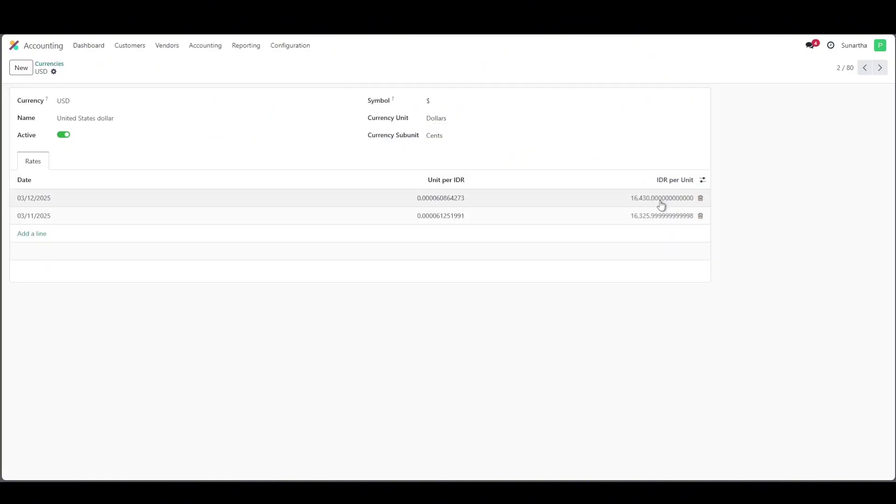
click(293, 47)
click(303, 64)
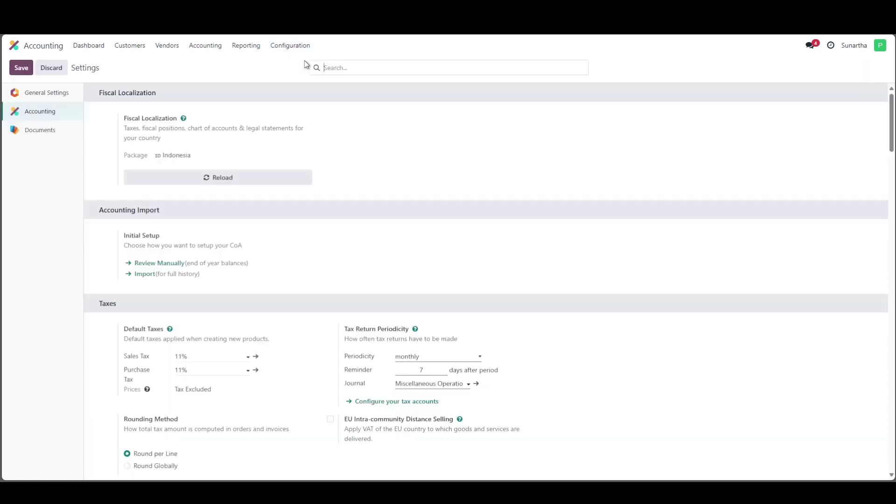
scroll(468, 194, down, 8)
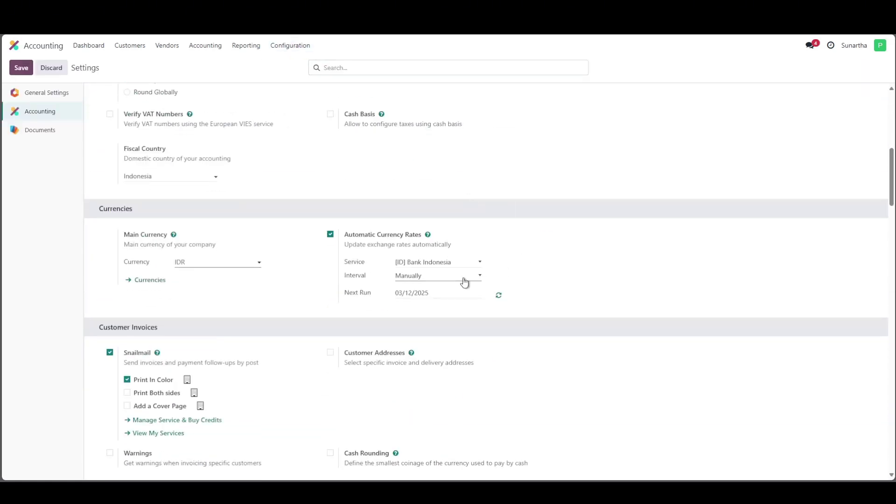
click(433, 315)
click(26, 70)
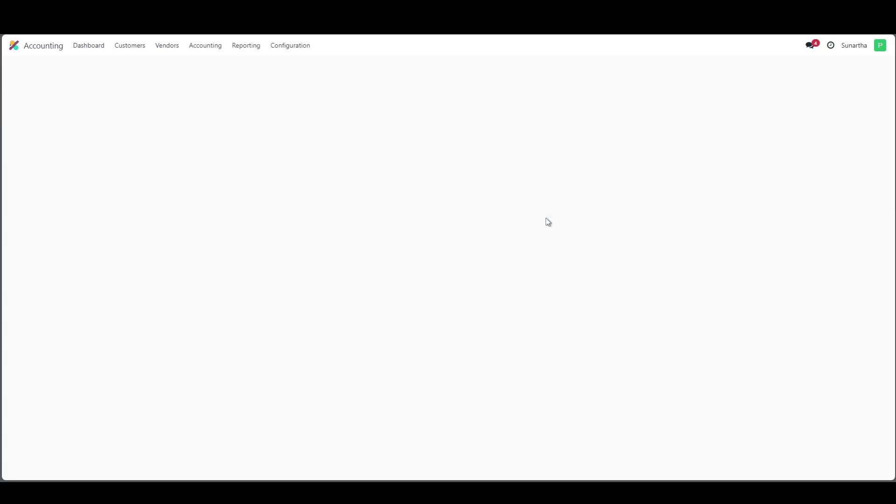
Step: Review the exchange difference entries in the default accounts settings, including the accounts available for Gain
scroll(549, 222, down, 8)
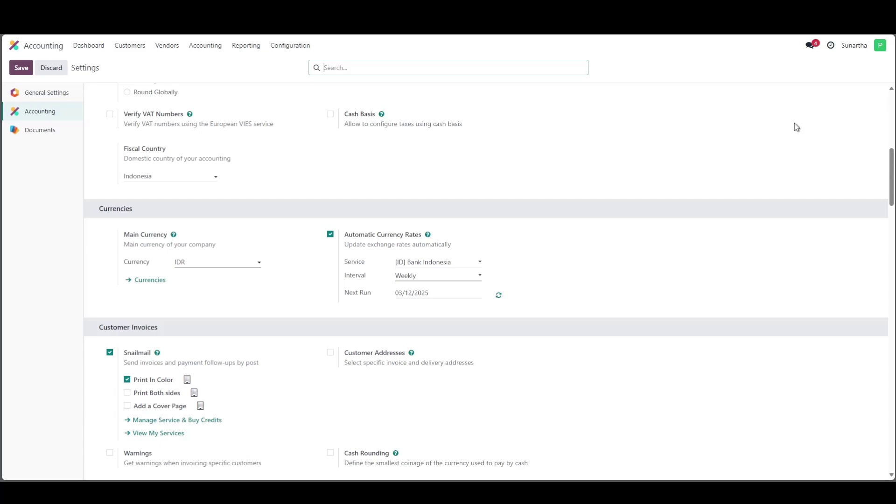
scroll(729, 172, down, 15)
scroll(729, 172, down, 15)
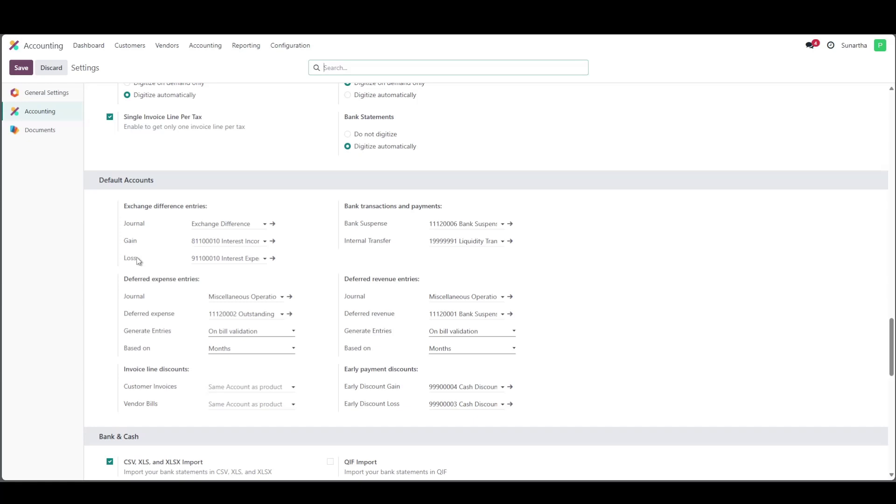
click(226, 241)
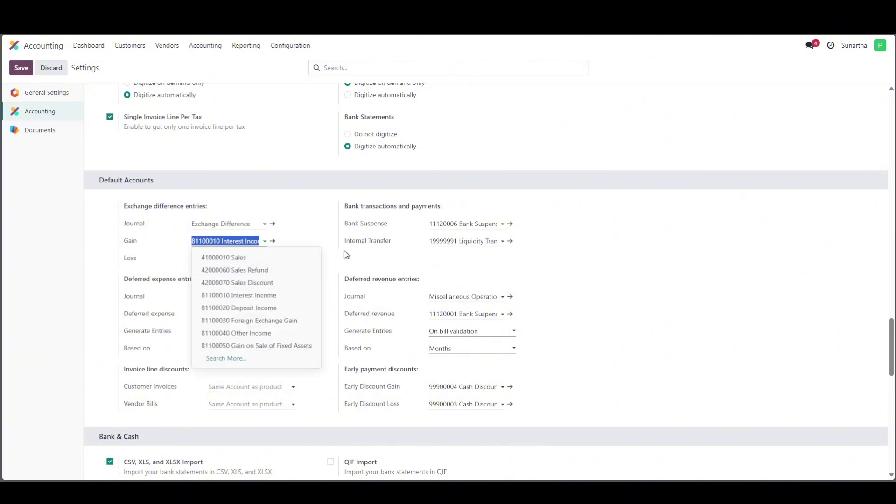
click(328, 233)
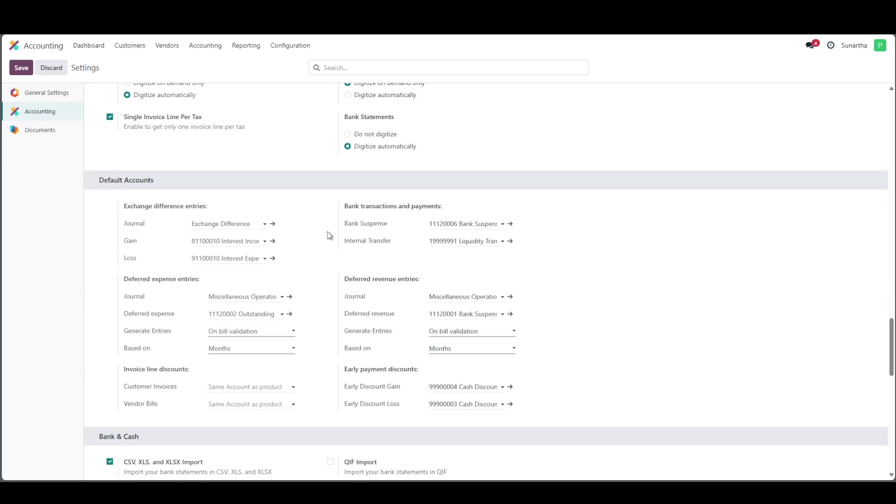
click(251, 241)
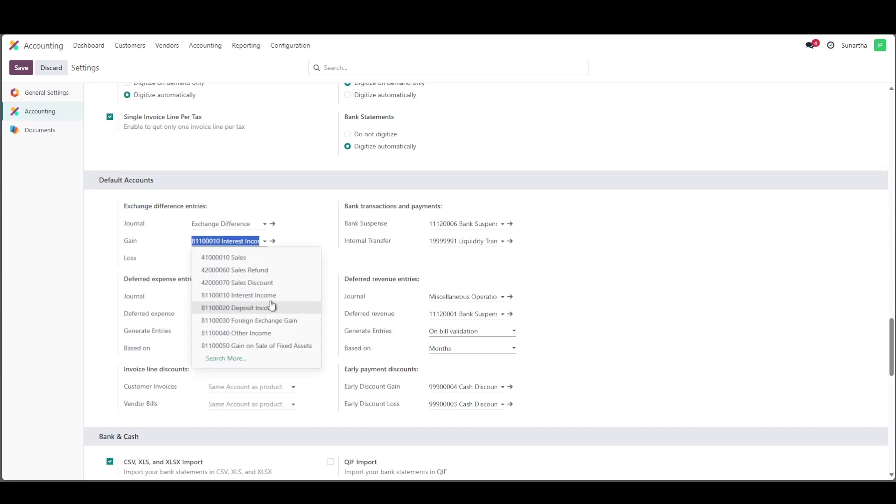
click(307, 235)
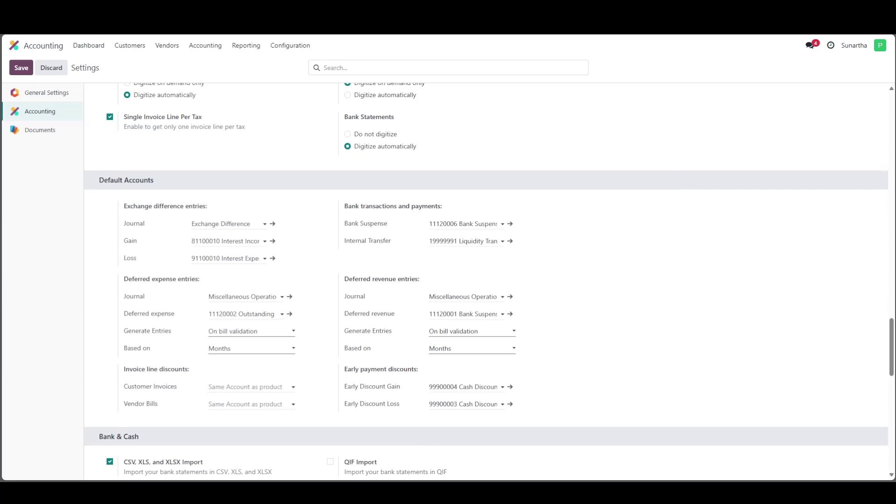
Step: Open the full record of the 11110001 Cash account from the chart of accounts
click(287, 46)
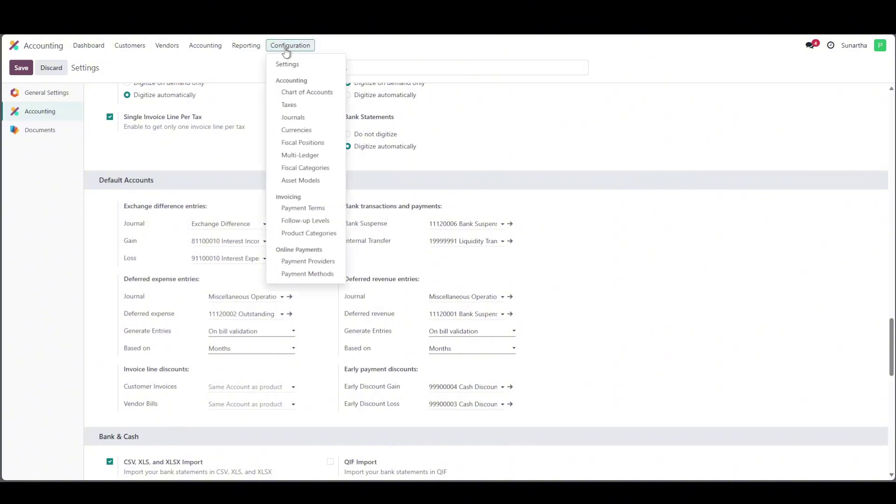
click(303, 97)
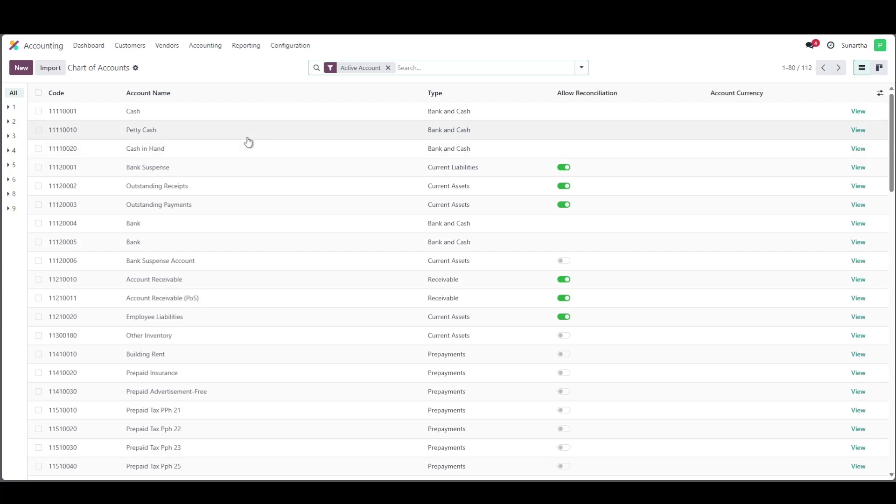
click(136, 112)
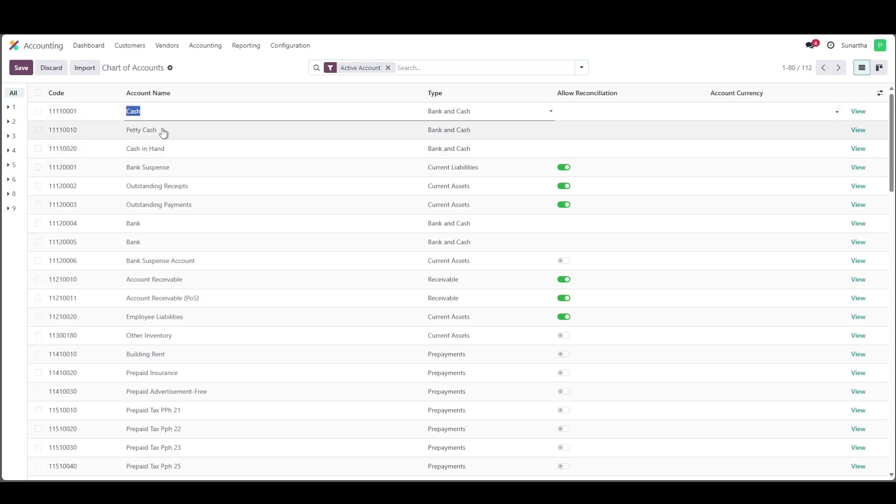
click(233, 143)
click(859, 112)
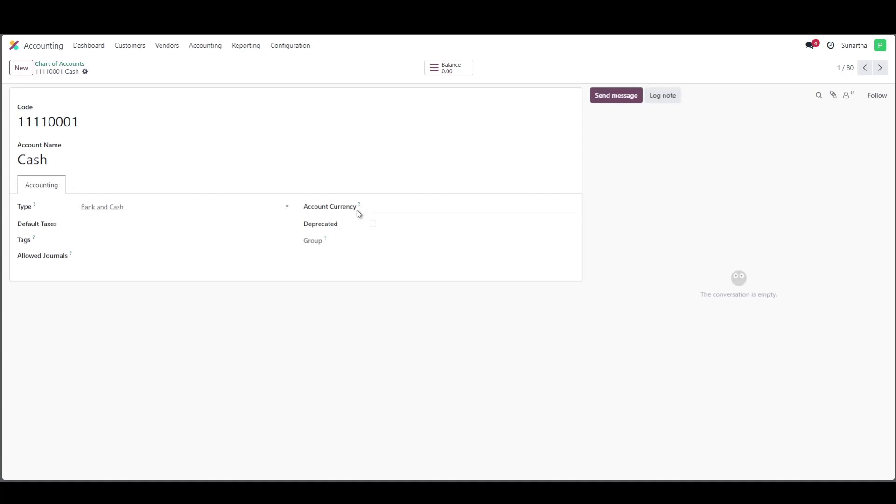
Step: Examine the Cash account's Account Currency choices and help text, and return to the chart of accounts
click(374, 208)
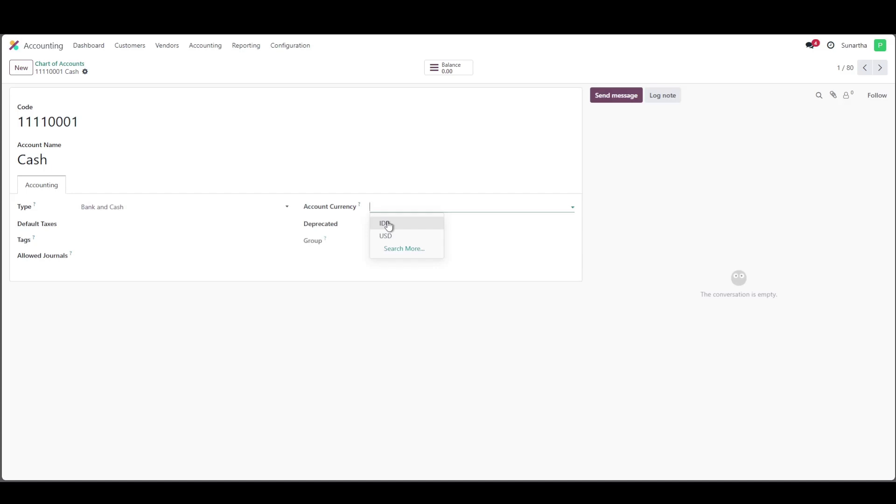
click(342, 283)
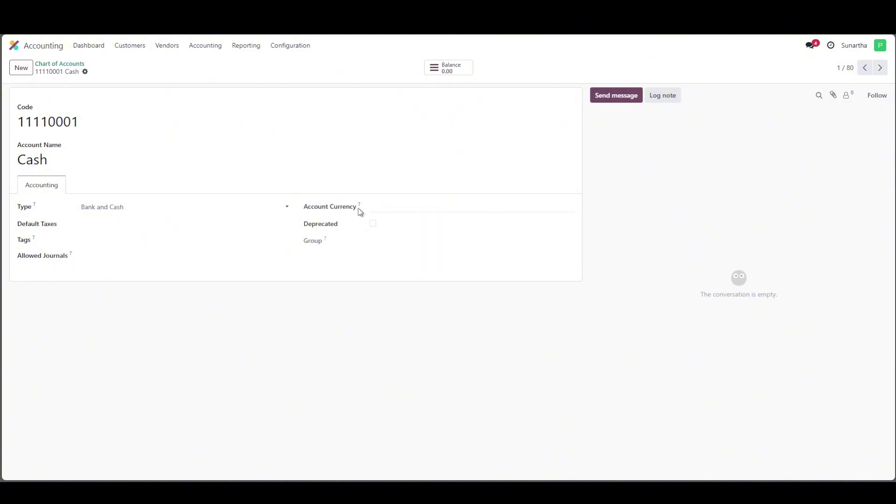
mouse_move(362, 207)
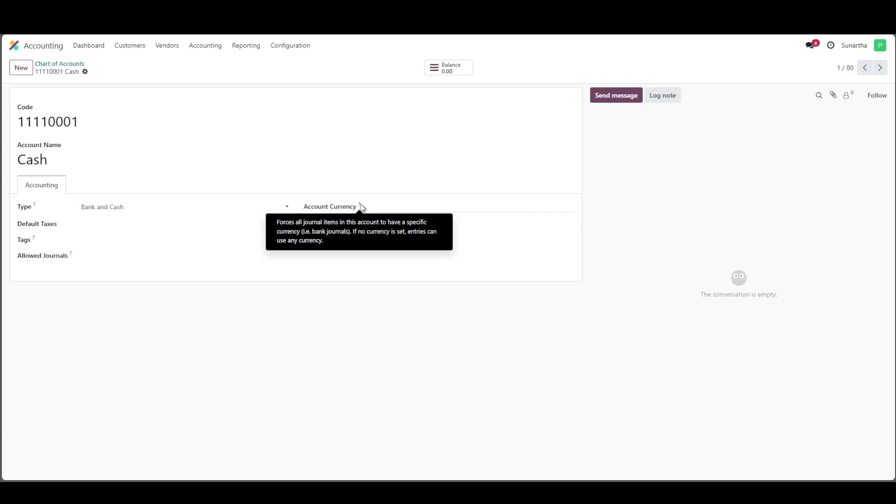
click(360, 206)
click(60, 63)
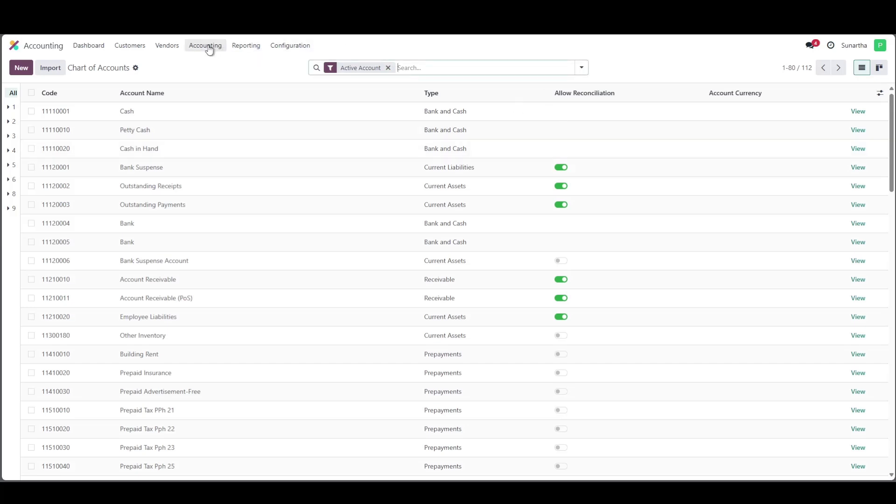
Step: Open the Sales journal from the journals list and examine the choices for its Currency
click(208, 48)
click(246, 47)
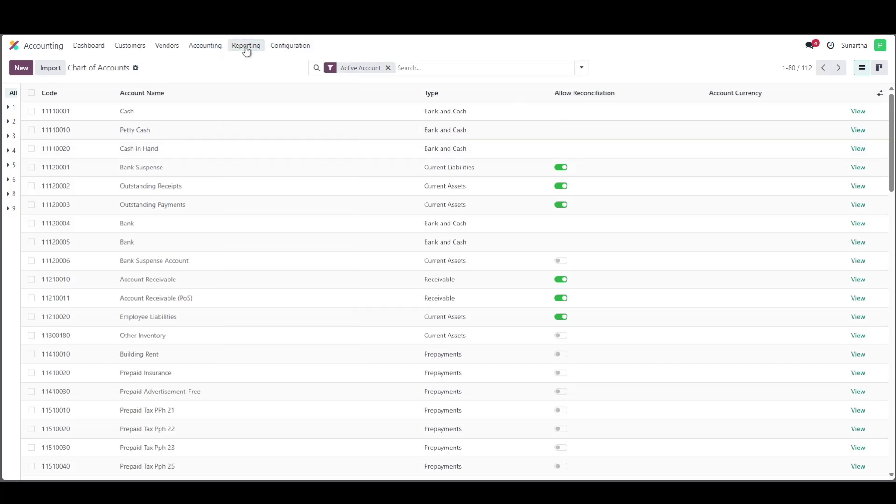
click(247, 48)
click(290, 47)
click(298, 119)
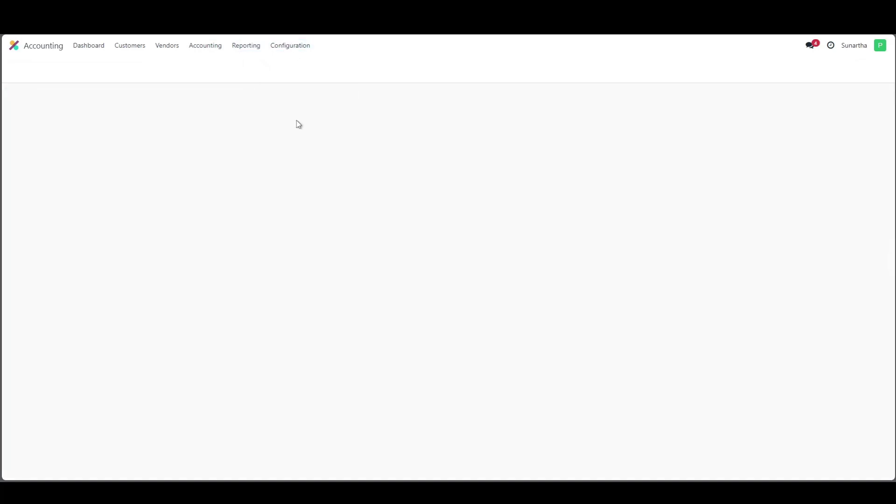
click(280, 46)
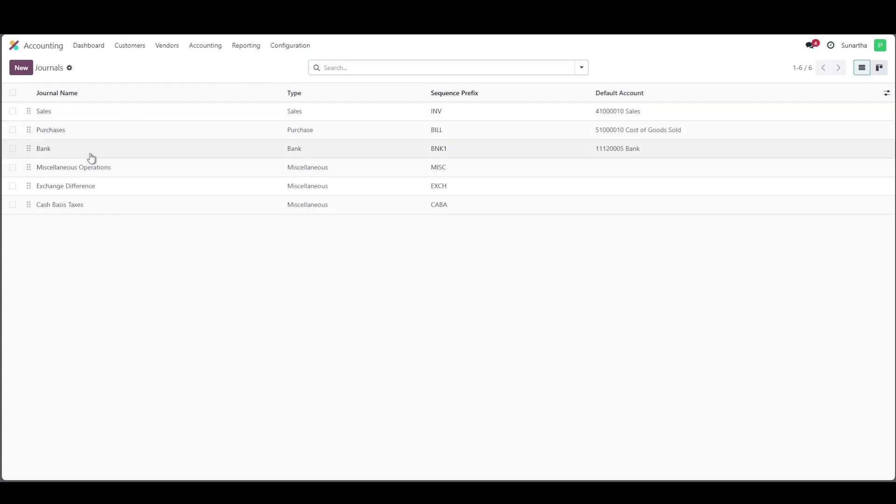
click(50, 112)
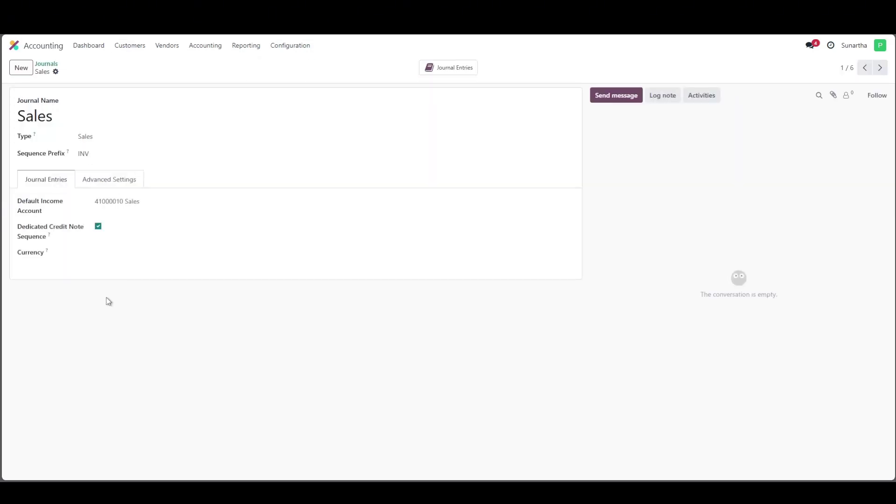
click(103, 252)
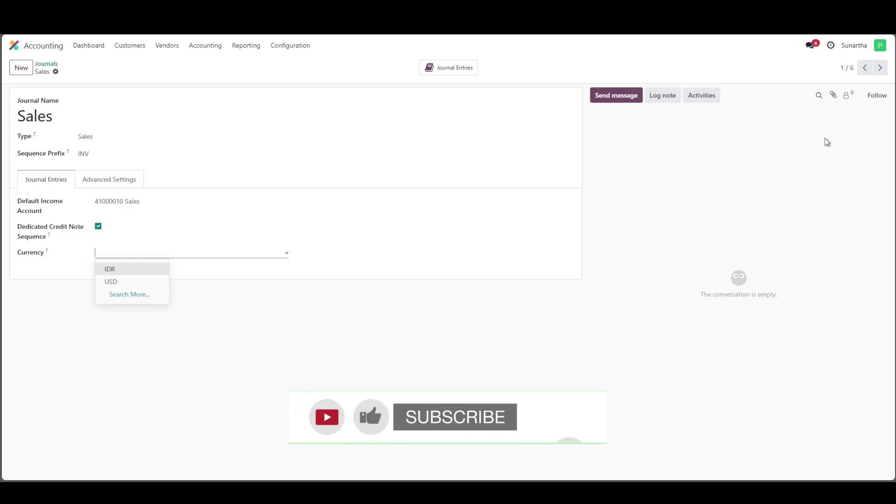
Step: Start a new customer invoice and examine which currencies can be chosen for it
click(157, 48)
click(142, 48)
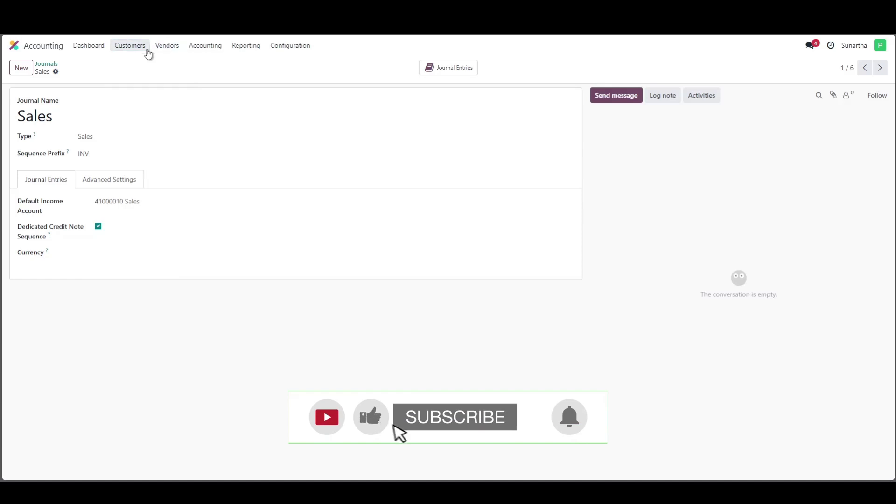
click(145, 63)
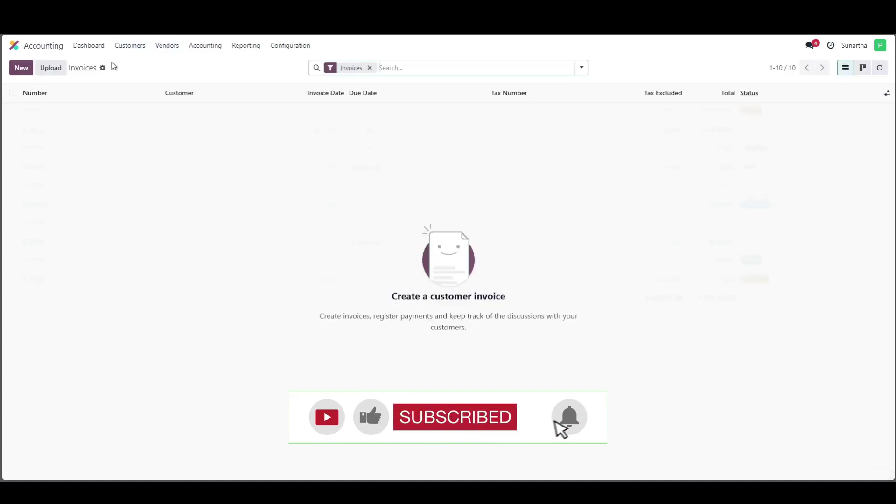
click(18, 69)
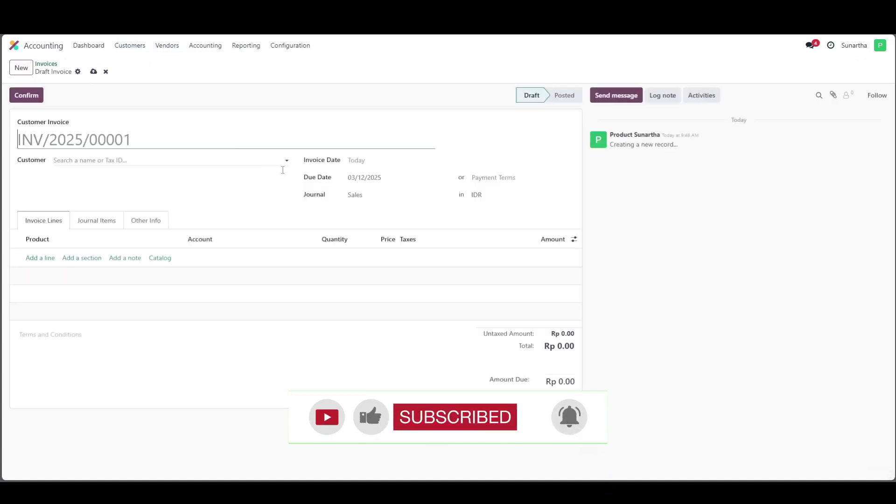
click(483, 195)
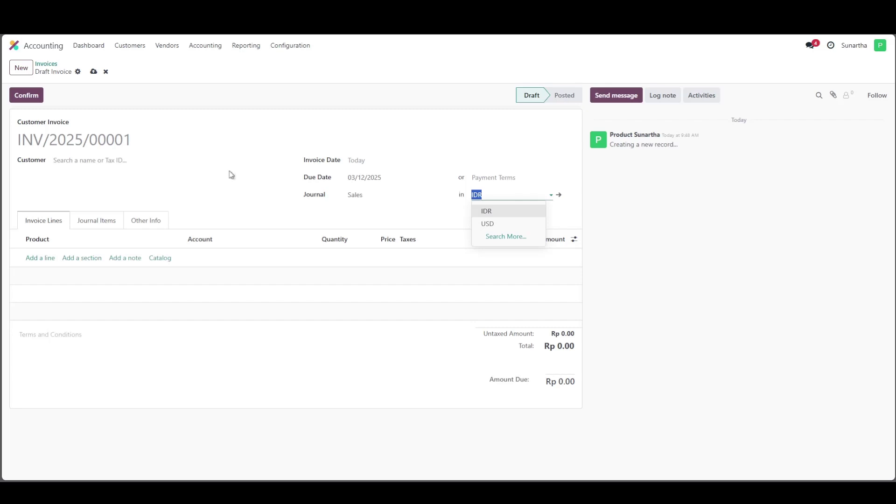
Step: Start a new vendor bill and examine which currencies can be chosen for it
click(143, 46)
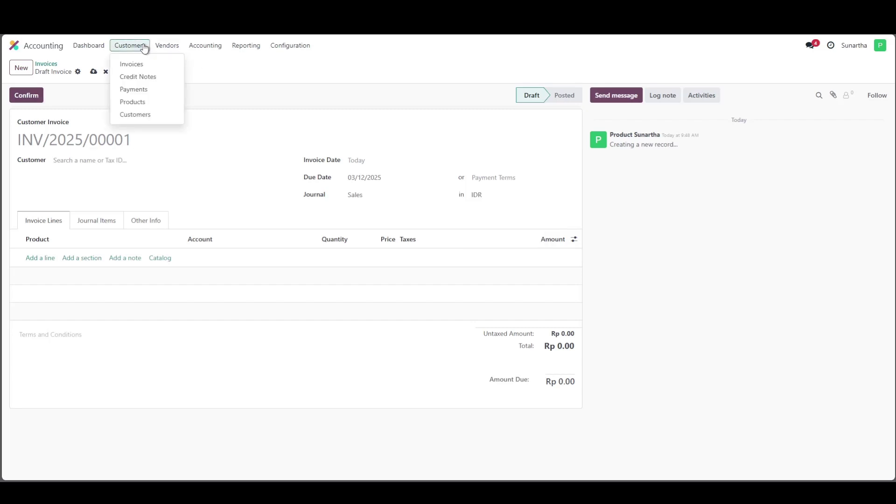
click(166, 46)
click(167, 46)
click(172, 64)
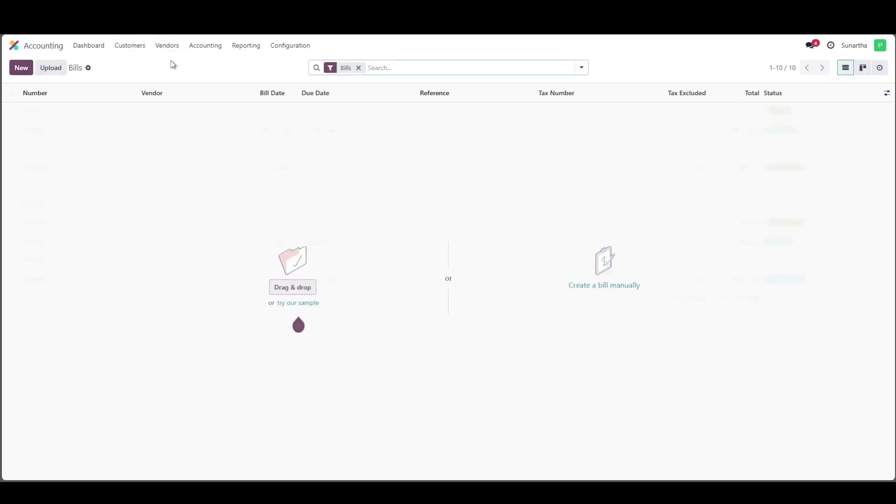
click(24, 68)
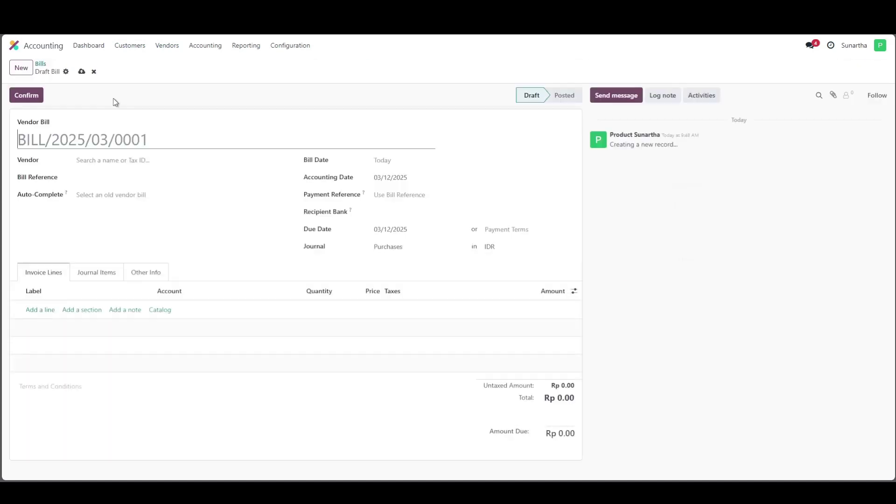
click(498, 246)
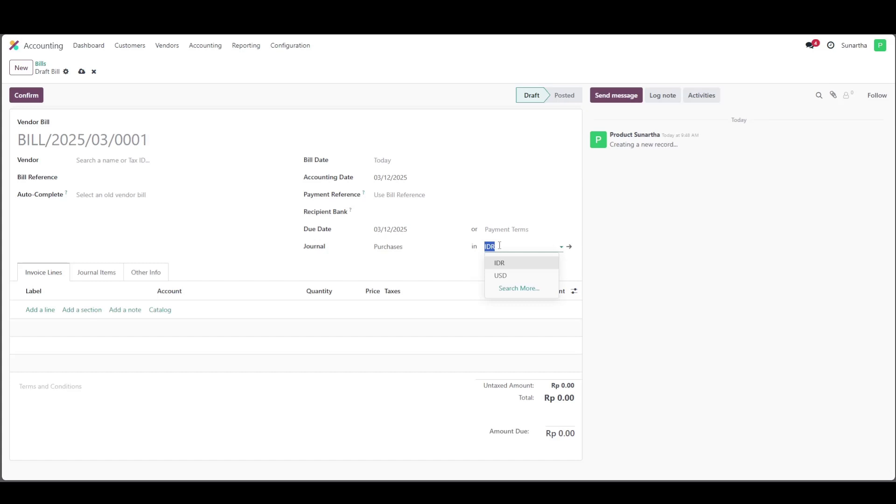
Step: Start a new vendor payment and examine which currencies can be chosen for its amount
click(261, 18)
click(176, 45)
click(177, 88)
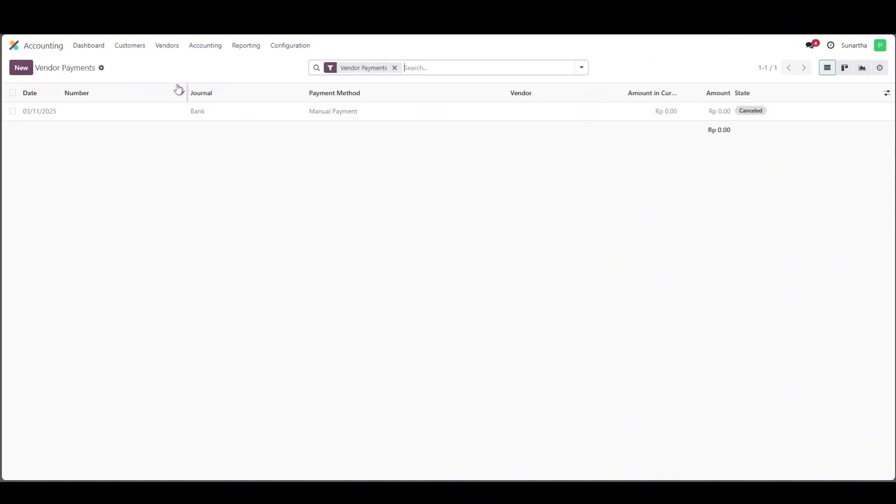
click(24, 67)
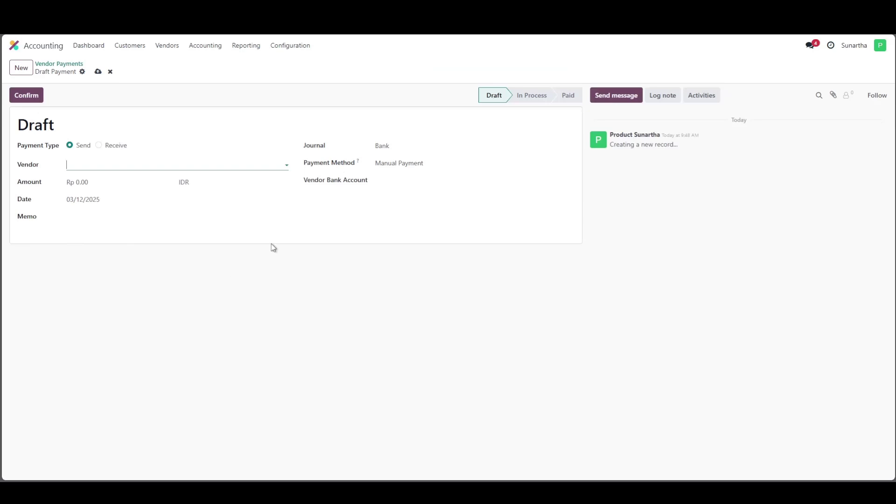
click(111, 184)
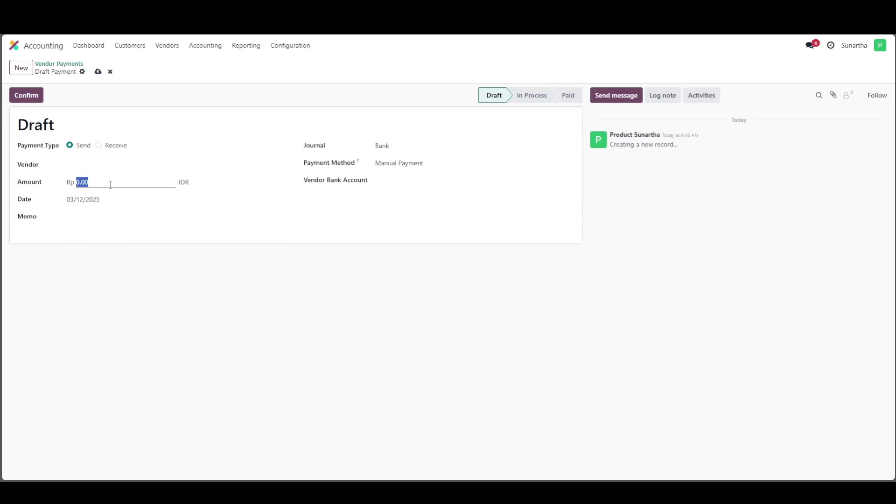
click(224, 182)
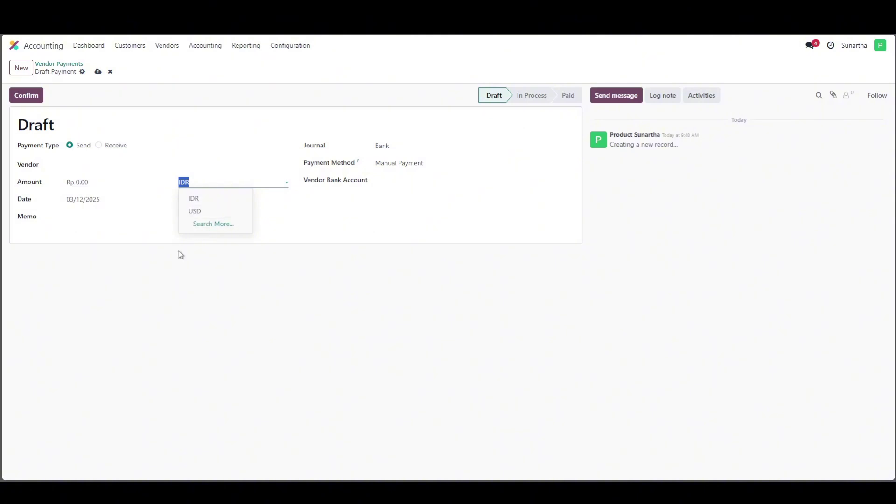
Step: Discard the unsaved draft vendor payment and return to the vendor payments list
click(140, 194)
click(110, 71)
click(204, 109)
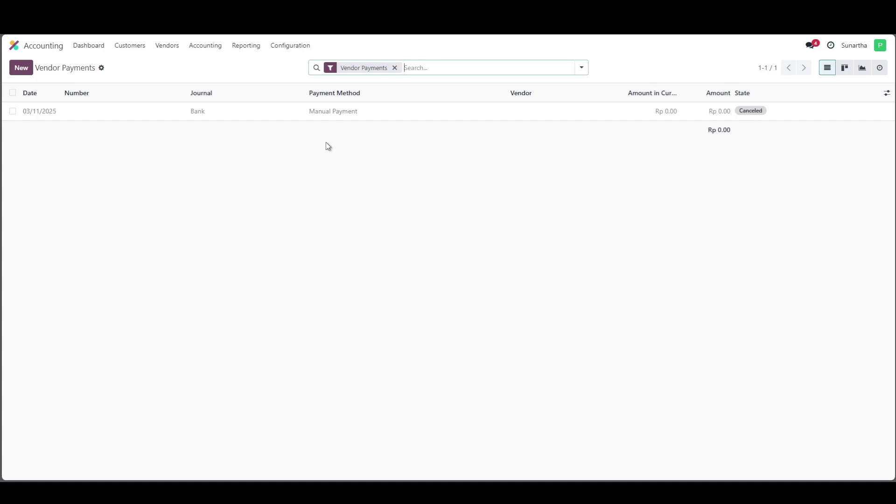
Step: Open the Exchange Difference journal from the journals list and examine its settings and its journal entries
click(250, 48)
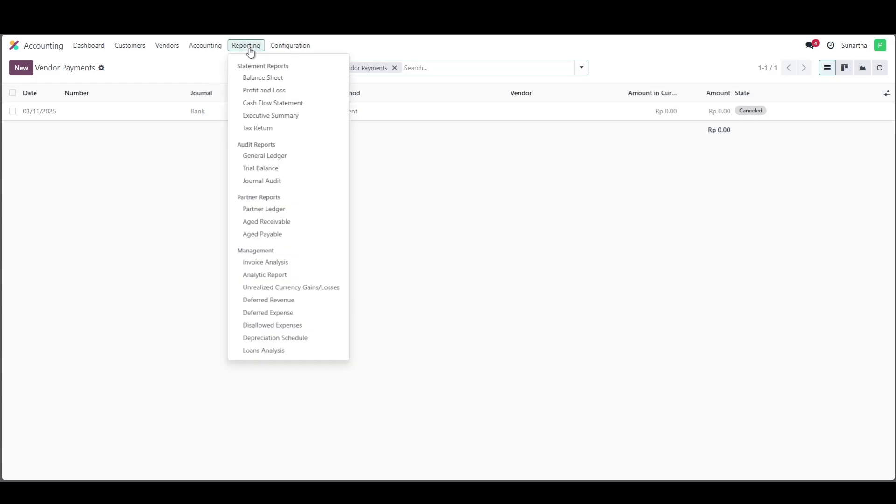
mouse_move(288, 46)
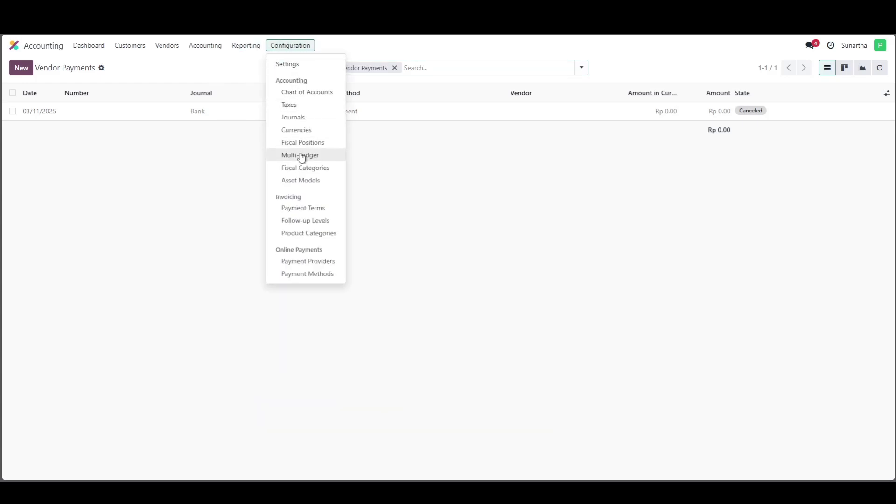
click(301, 122)
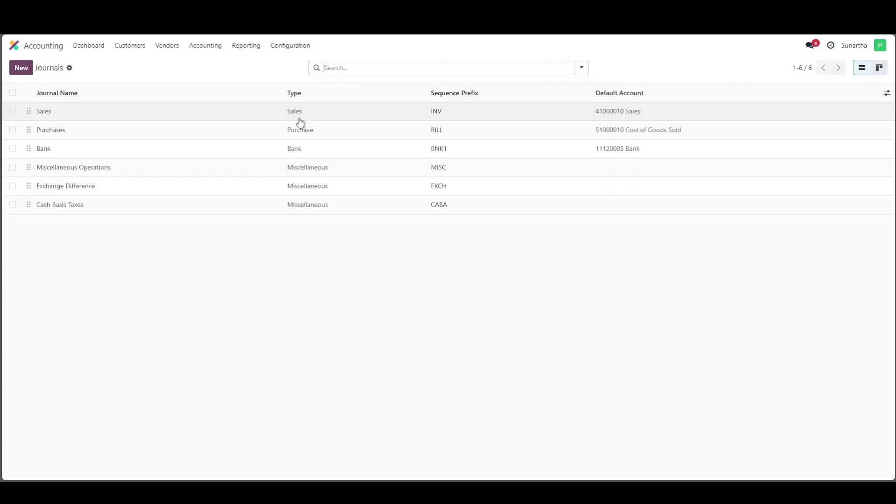
click(87, 188)
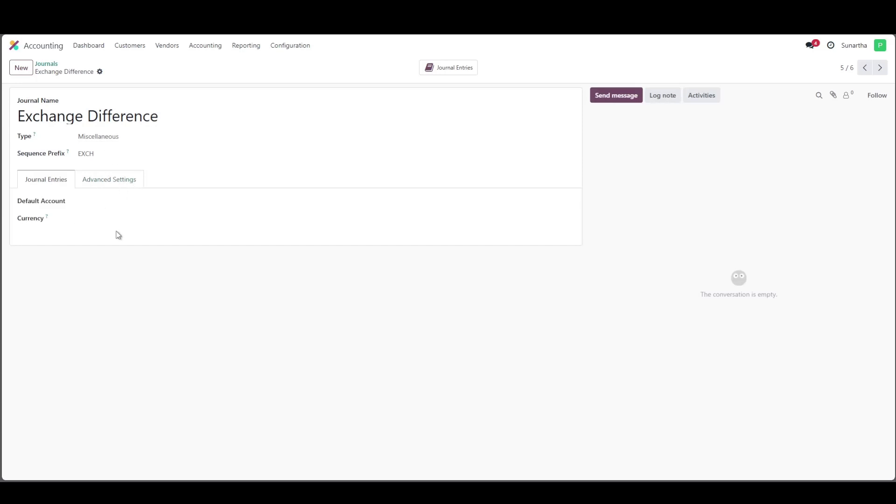
click(287, 49)
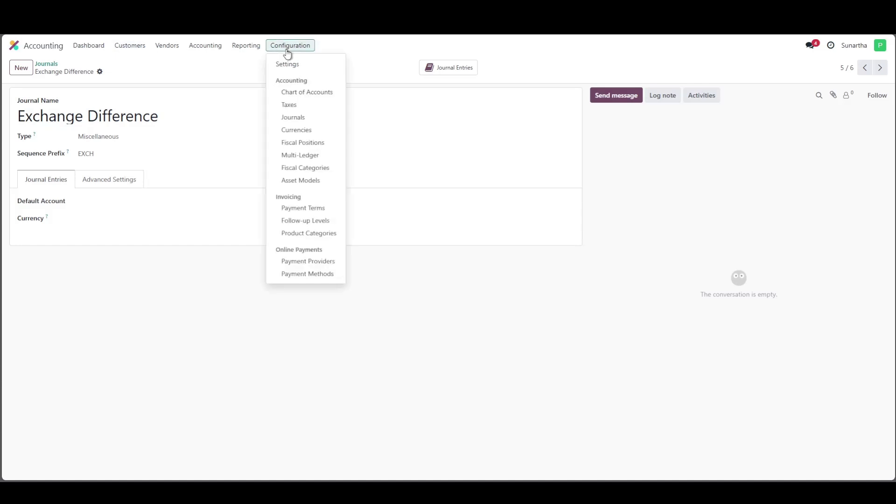
click(173, 267)
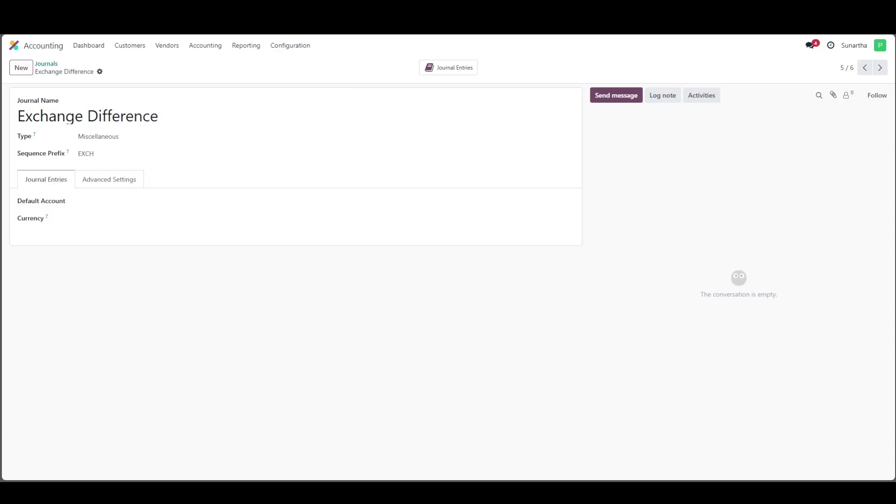
click(449, 70)
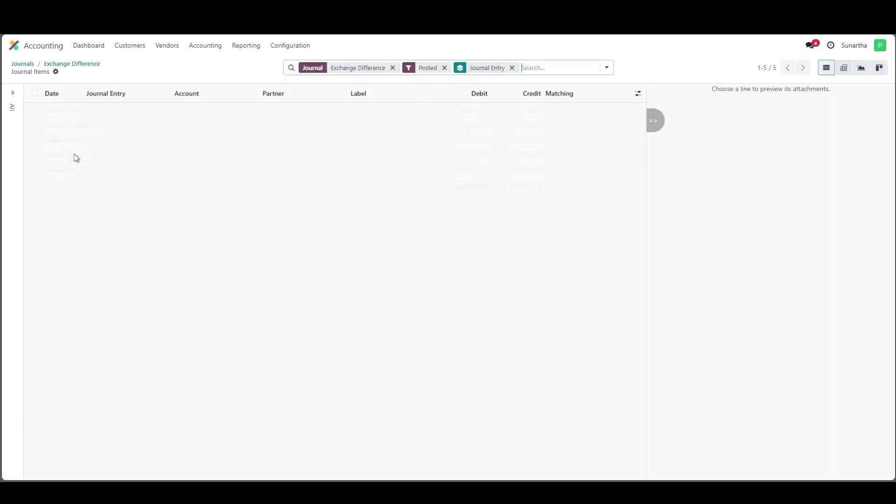
Step: Start a new journal entry and assign it to the Exchange Difference journal
click(235, 47)
mouse_move(210, 50)
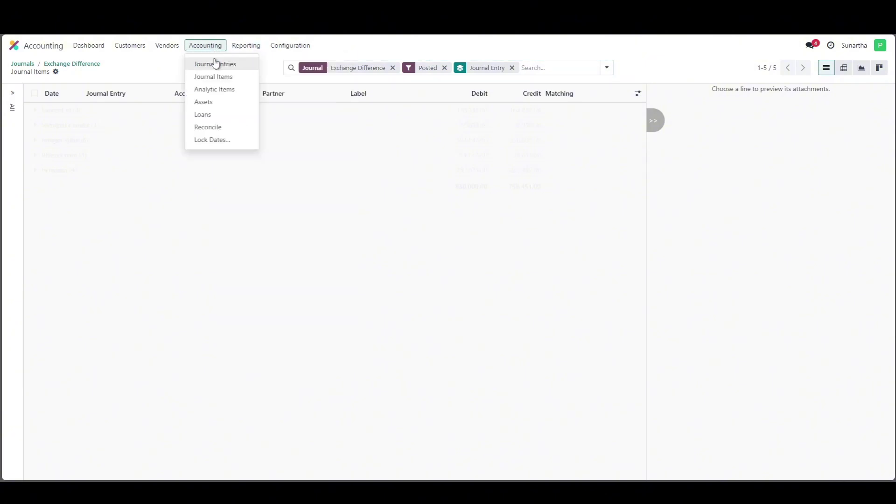
click(217, 65)
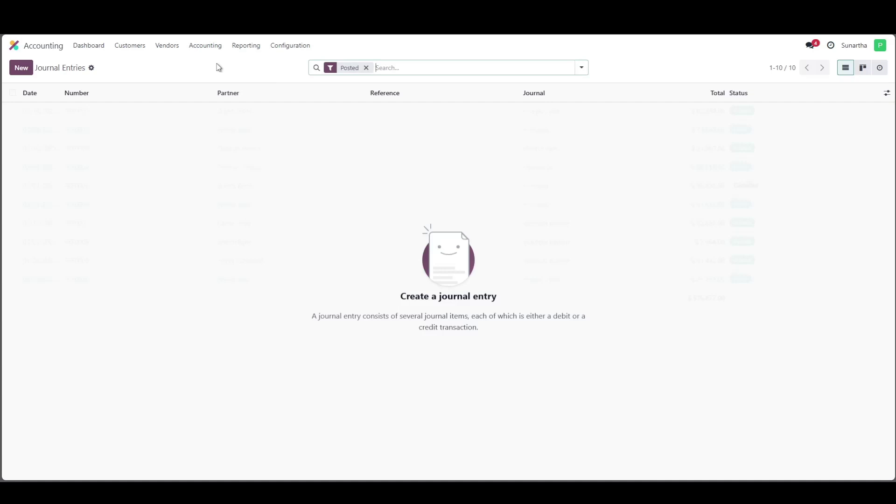
click(27, 73)
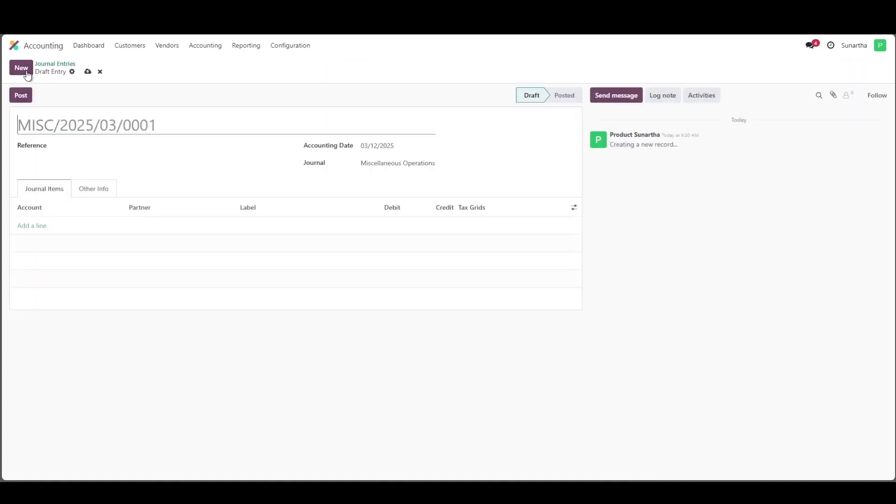
click(393, 163)
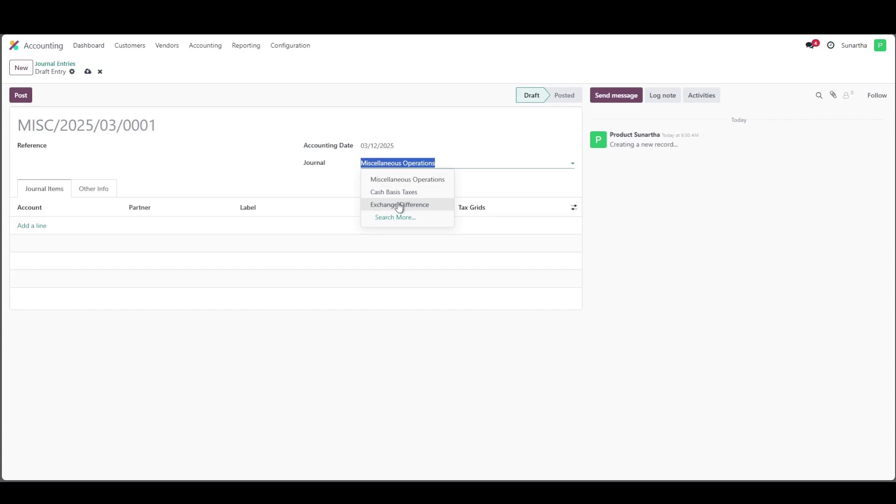
click(399, 205)
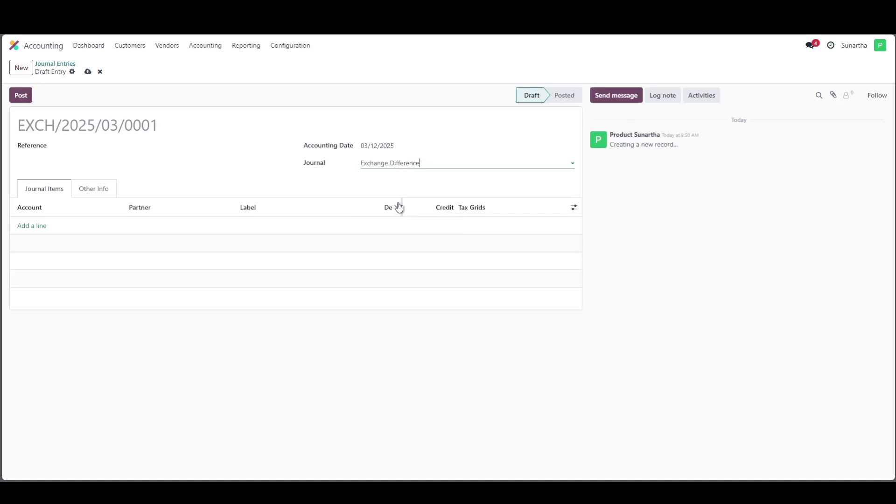
Step: Add a journal item on account 81100010 Interest Income with a credit of Rp 25,000
click(41, 225)
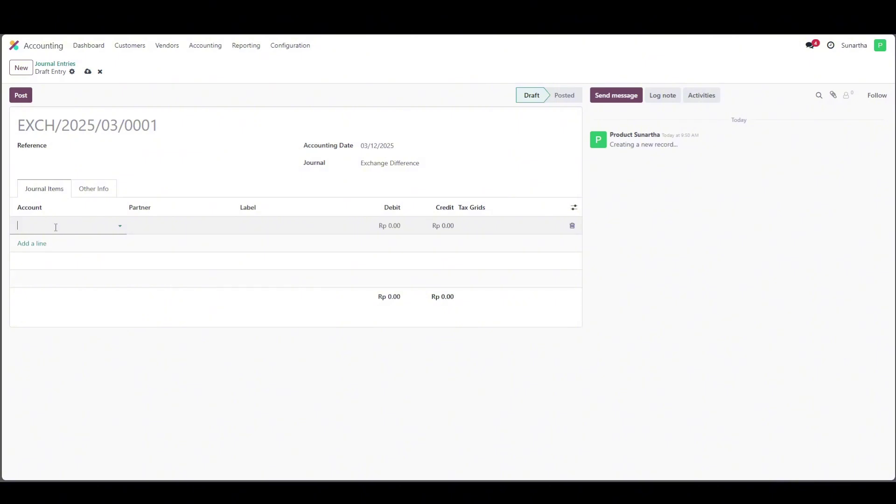
click(56, 227)
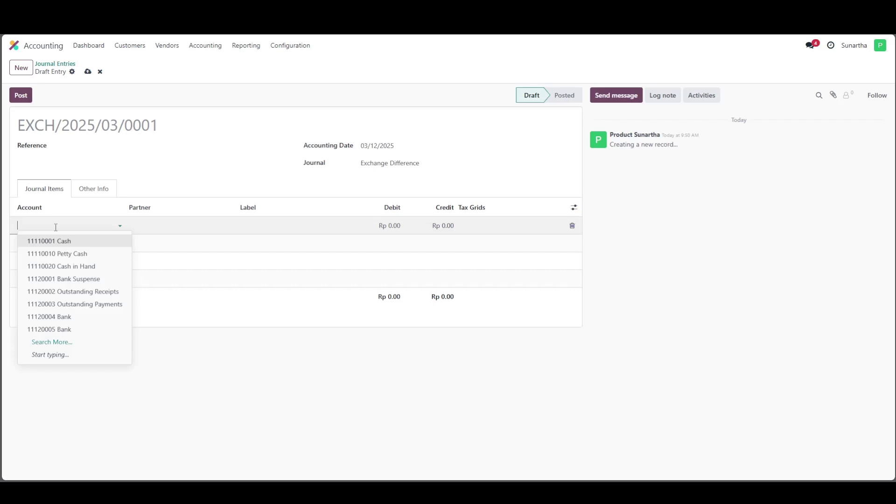
text(incom)
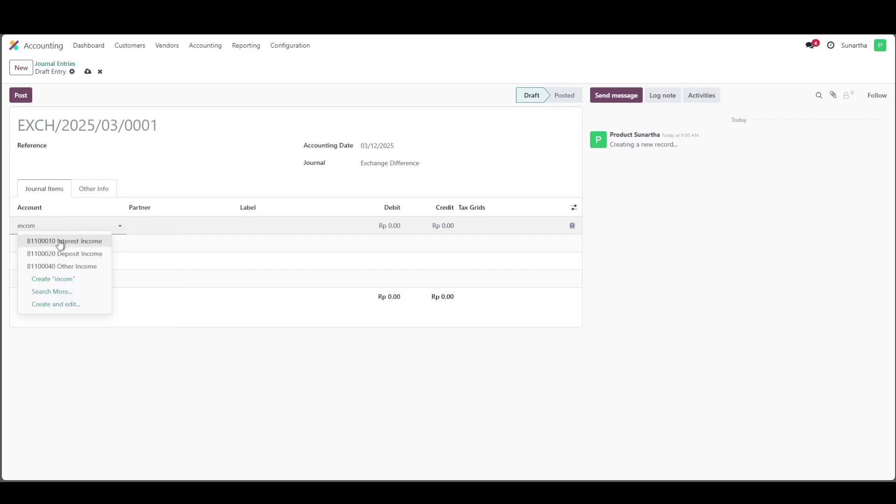
click(61, 241)
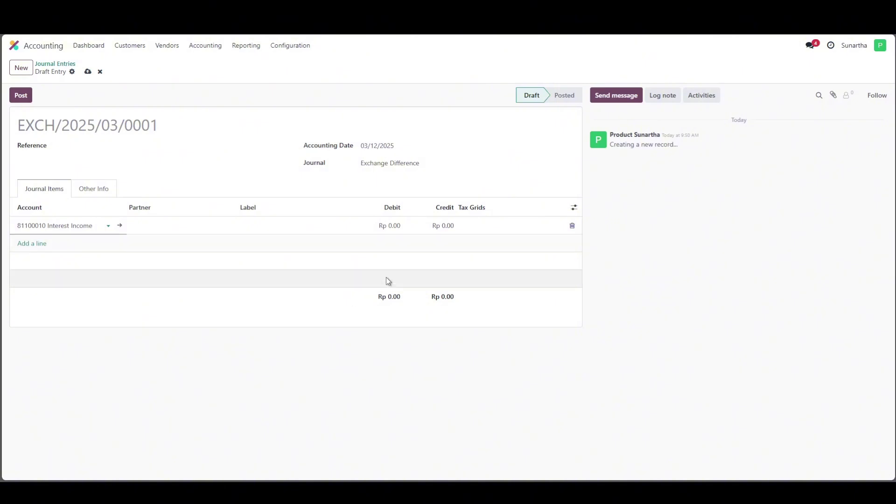
click(450, 225)
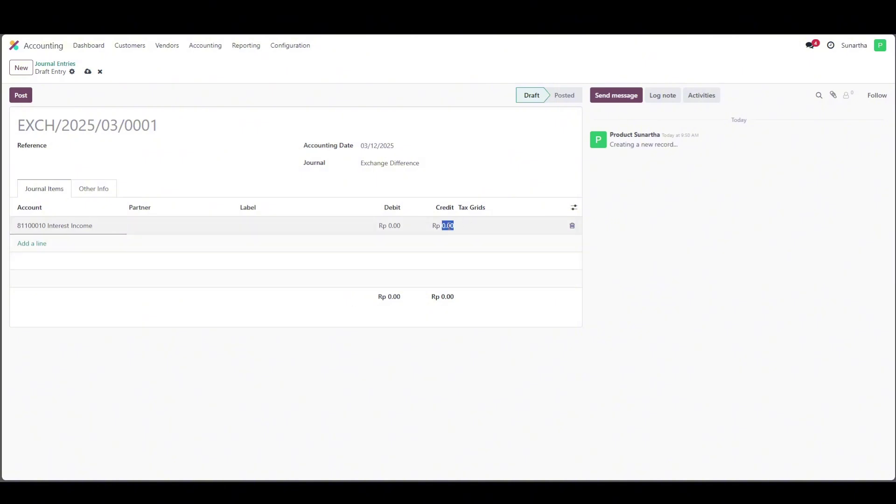
text(25000)
click(402, 260)
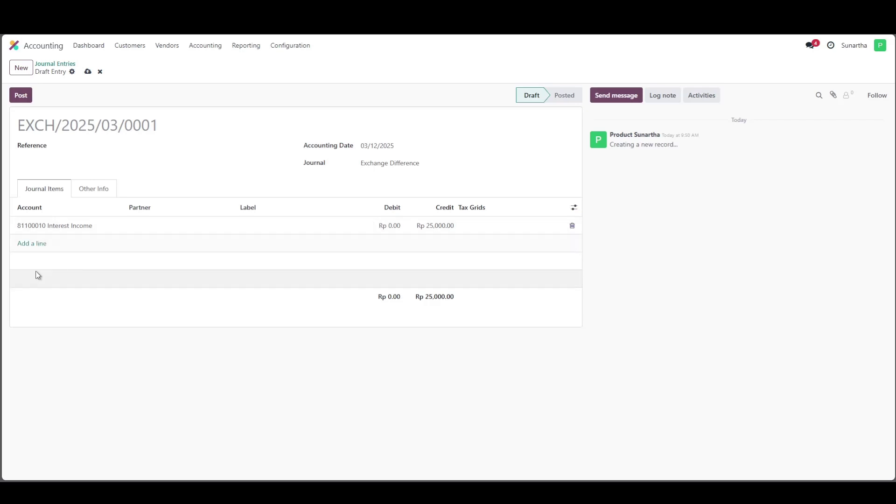
Step: Add a balancing journal item on account 11110001 Cash with a debit of Rp 25,000 and post the entry
click(39, 244)
click(52, 245)
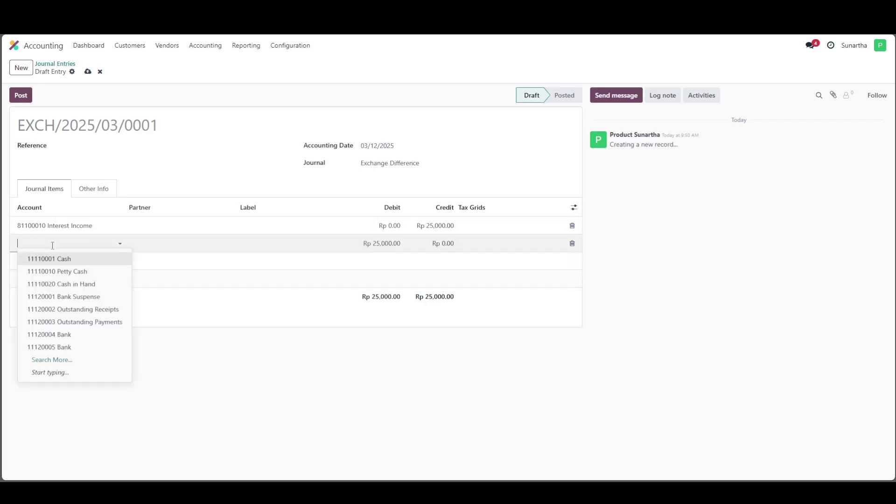
click(71, 261)
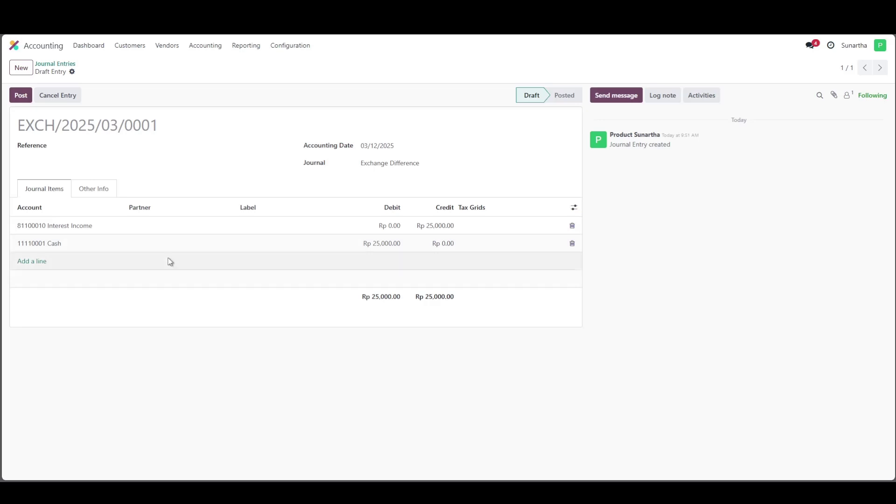
click(21, 96)
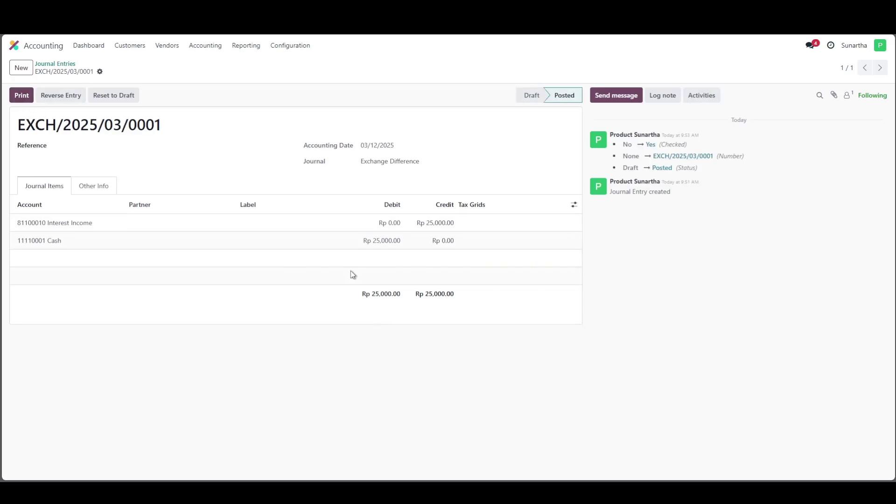
Step: Open the Exchange Difference journal's entries and expand the posted entry to examine its Interest Income and Cash items
click(288, 46)
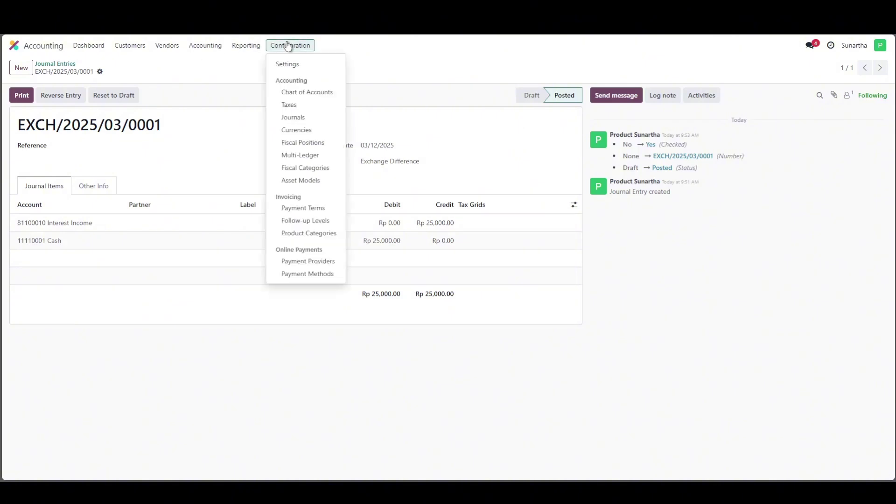
click(292, 119)
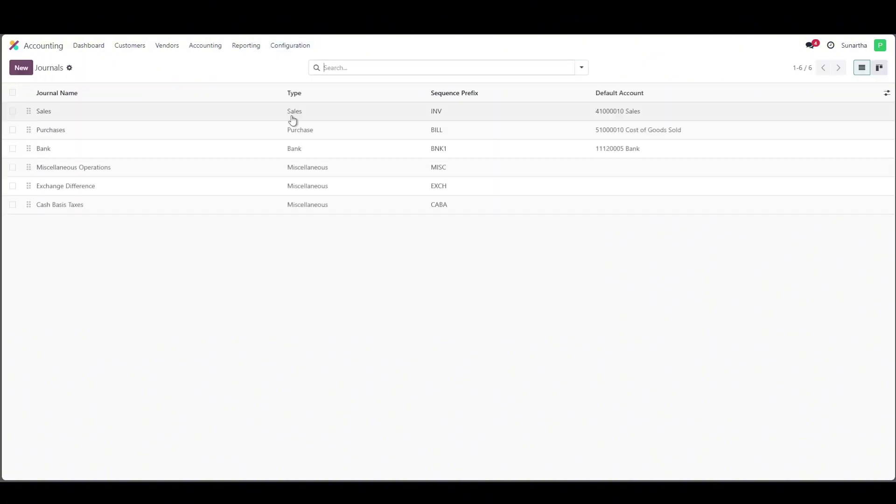
click(72, 188)
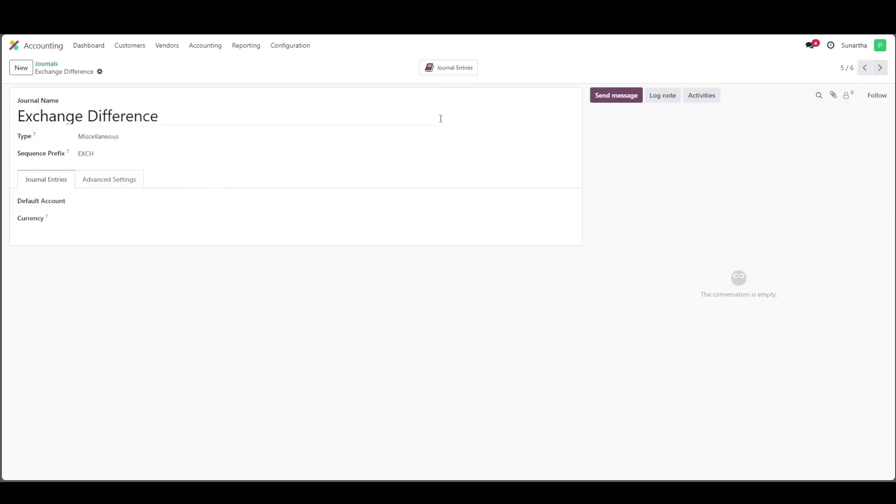
click(445, 70)
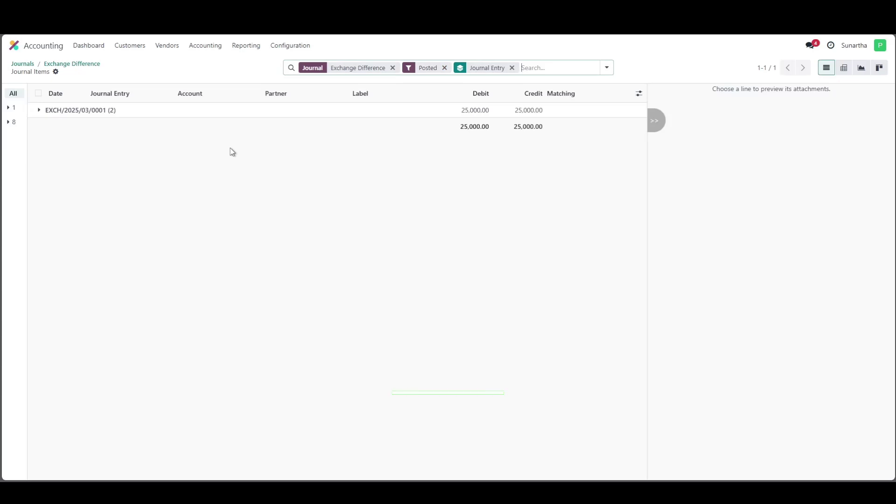
click(38, 112)
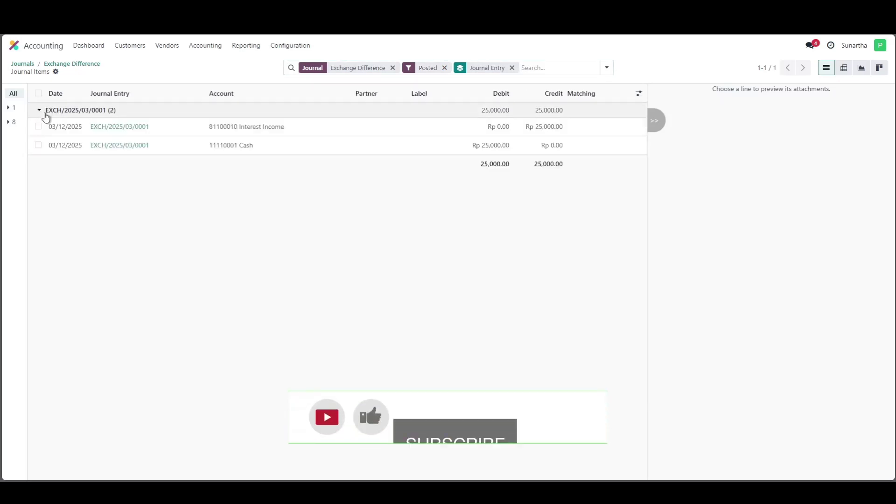